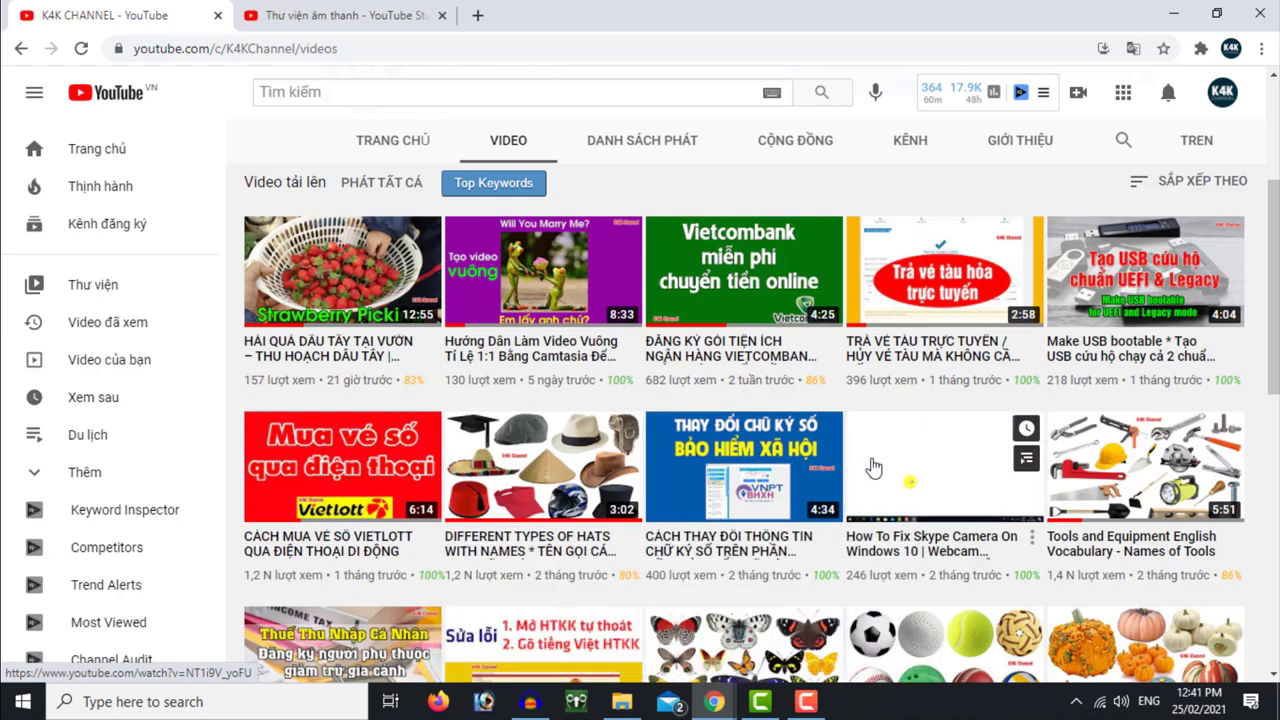
Switch to YouTube Studio and browse the Audio Library's free music tracks, such as Prism, Voices and Stairway
click(349, 14)
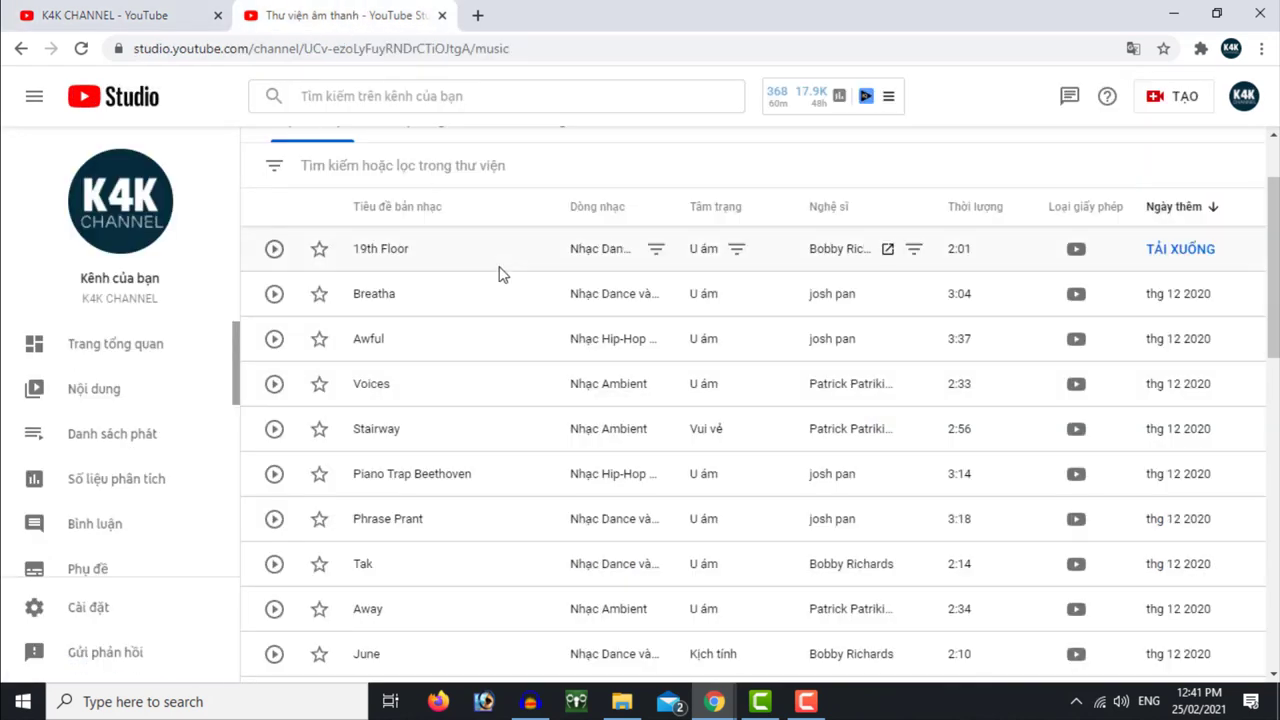
scroll(135, 478, down, 1)
scroll(135, 480, down, 3)
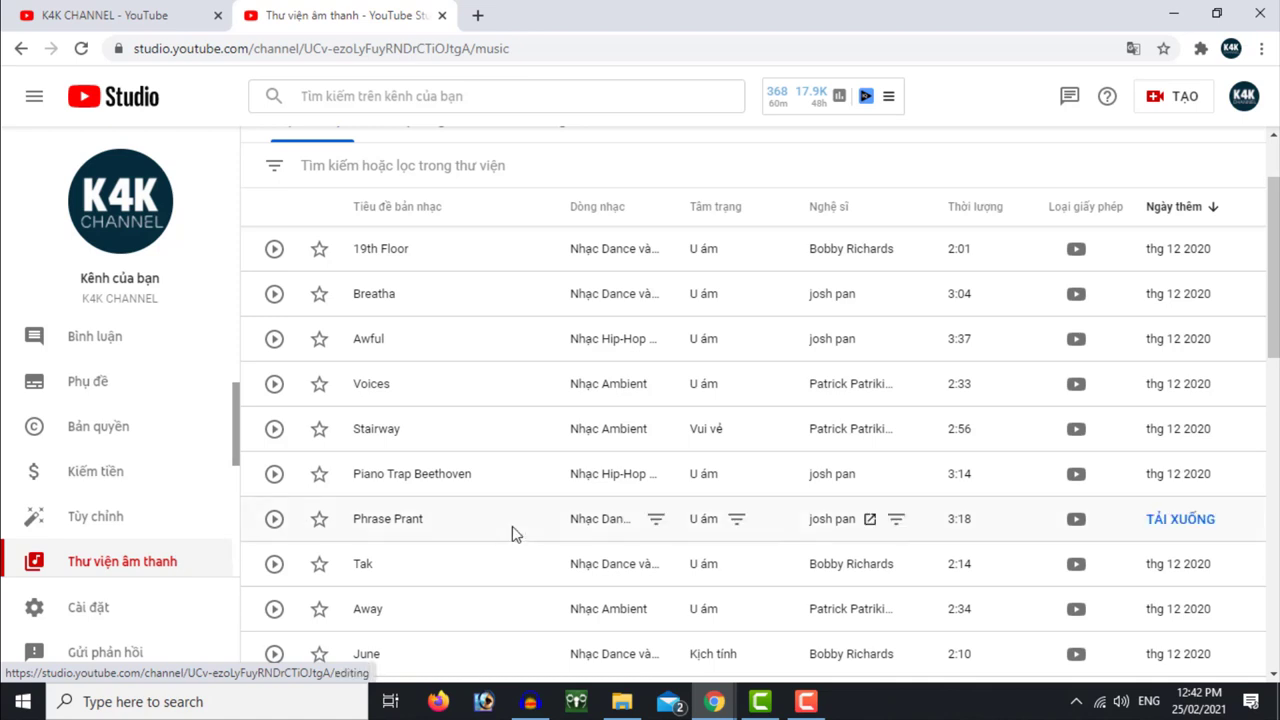
scroll(514, 531, up, 2)
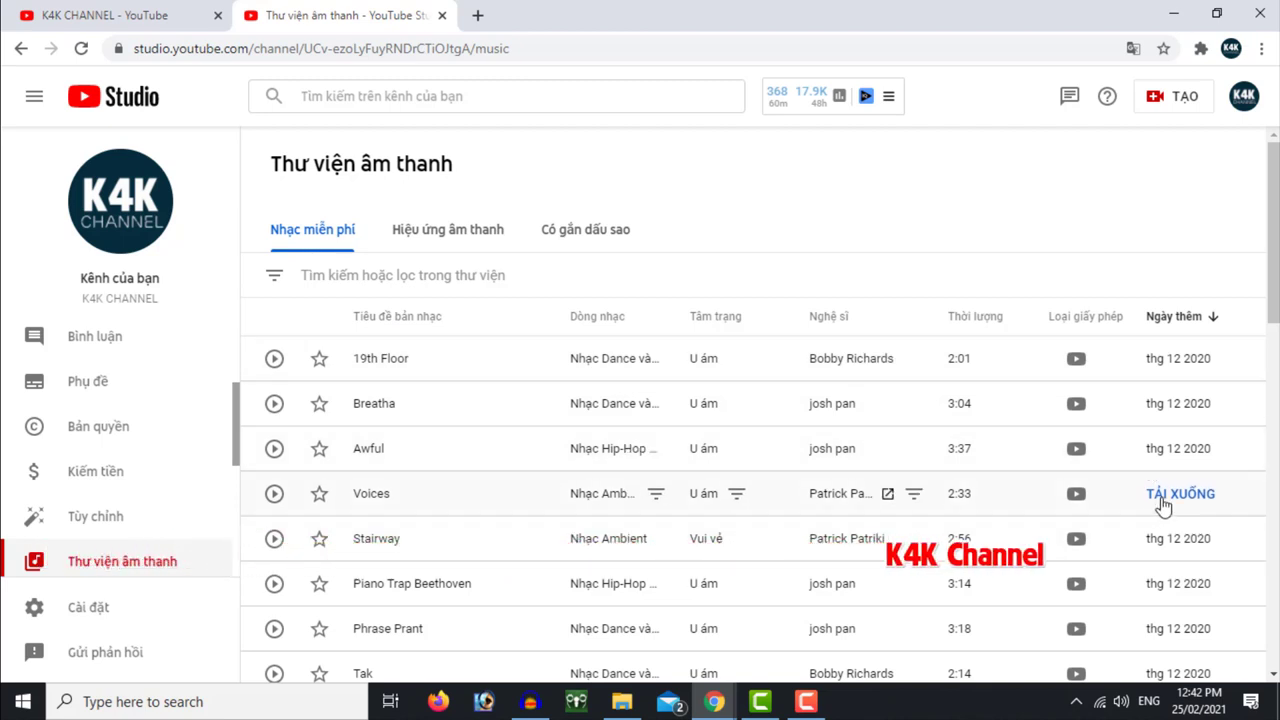
scroll(1165, 507, down, 7)
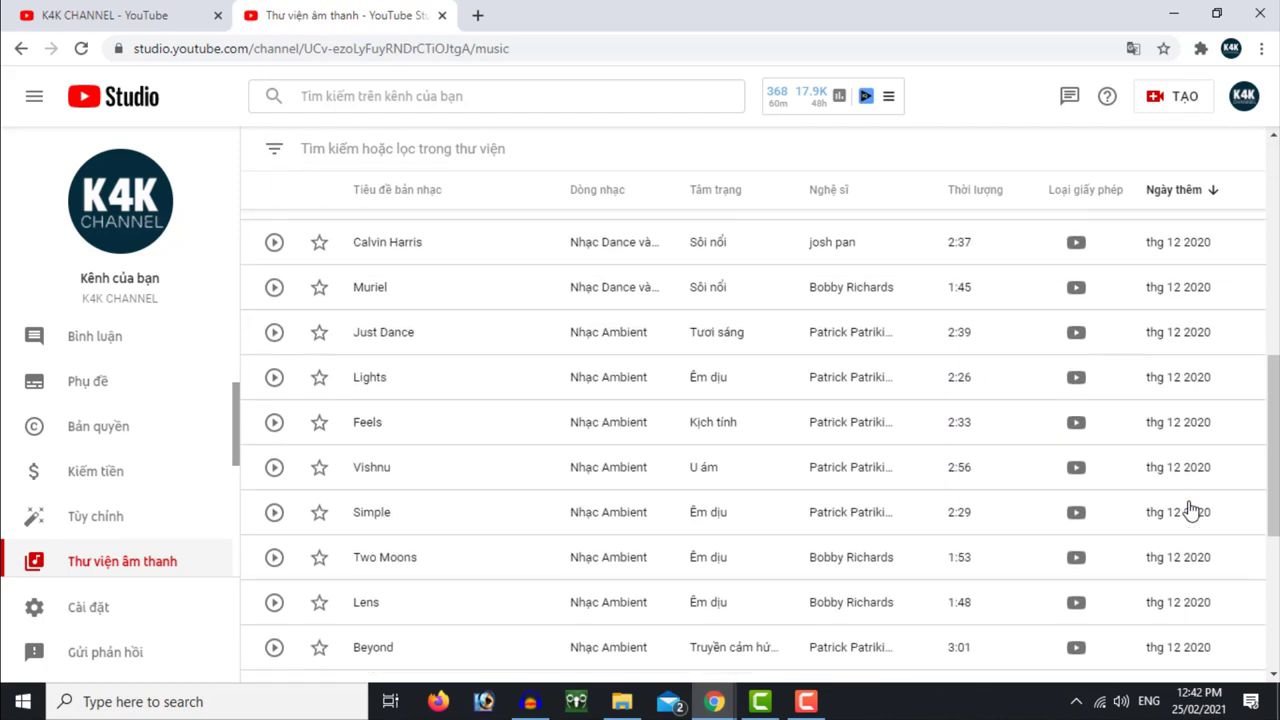
scroll(1192, 511, down, 4)
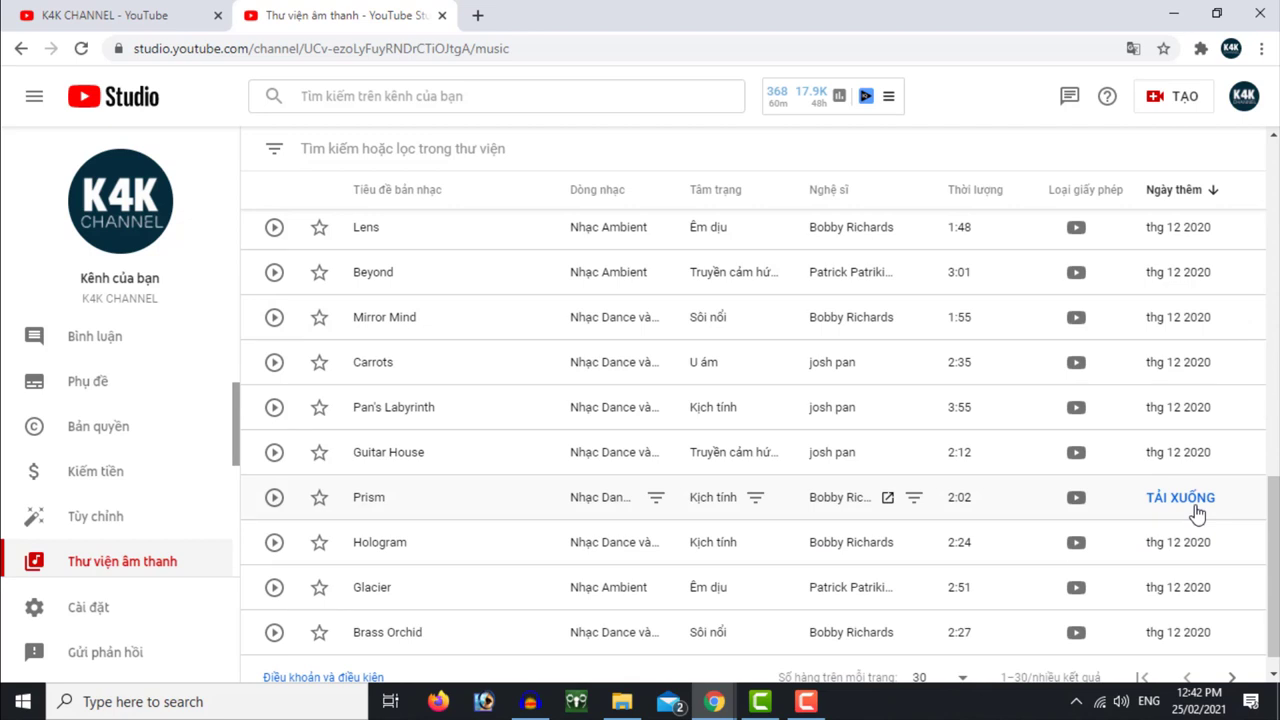
scroll(590, 513, up, 10)
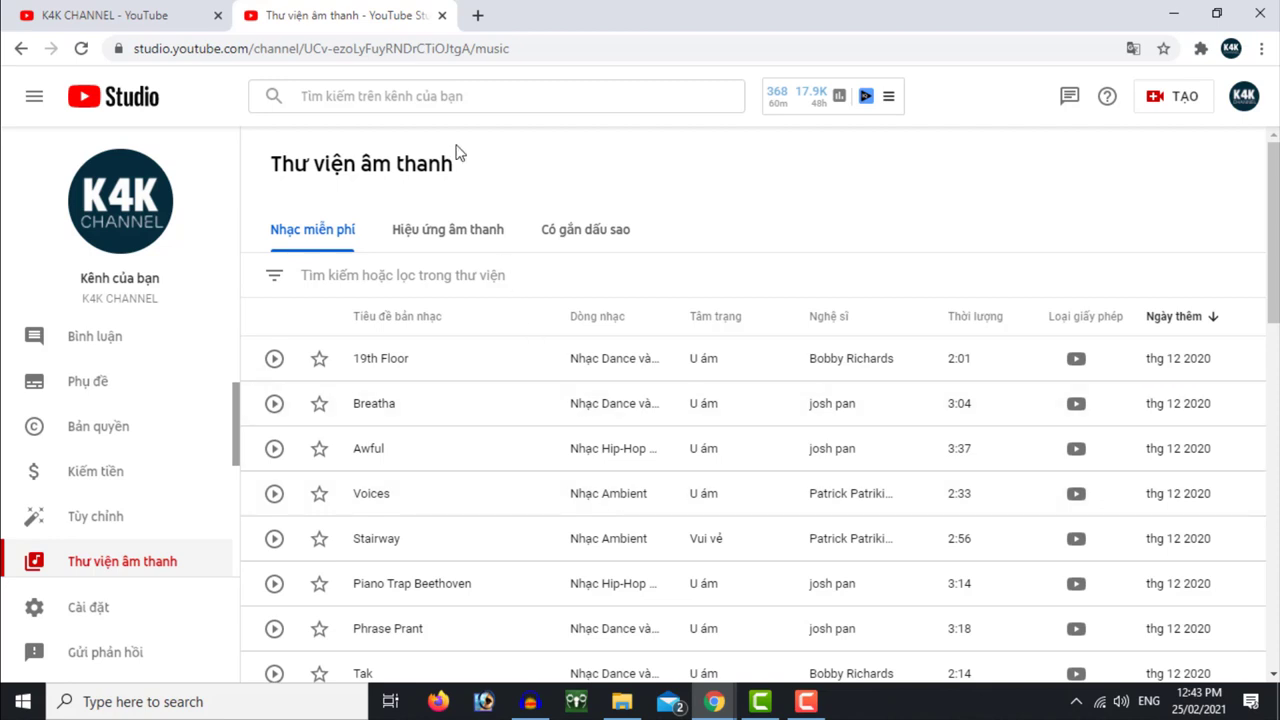
In a new tab, load epidemicsound.com from the 'epide' address-bar suggestion and glance over the homepage
click(477, 15)
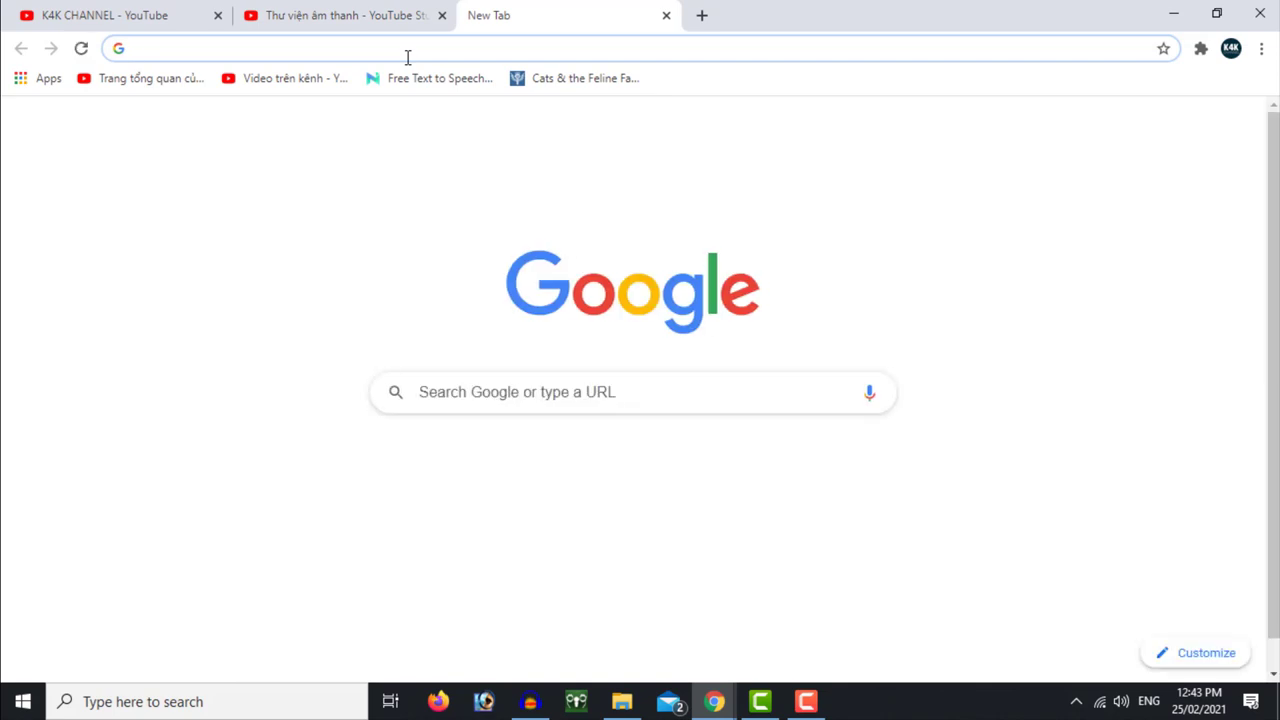
text(epide)
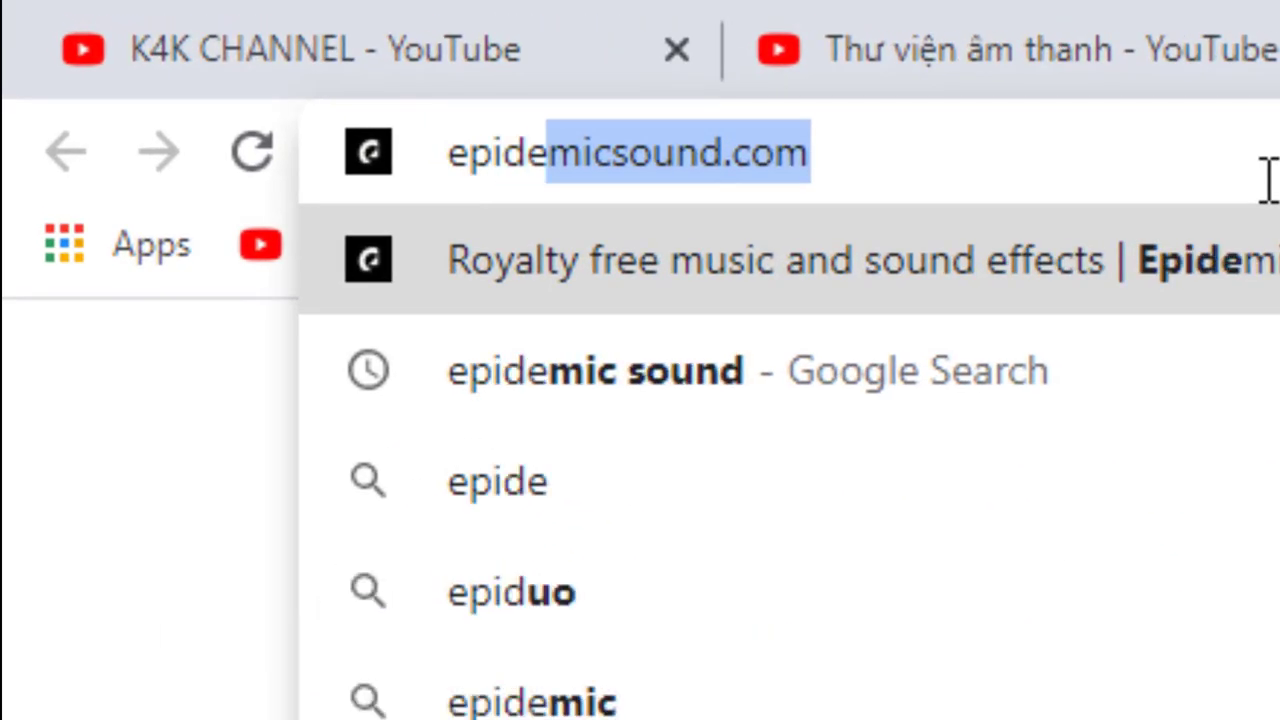
click(1246, 262)
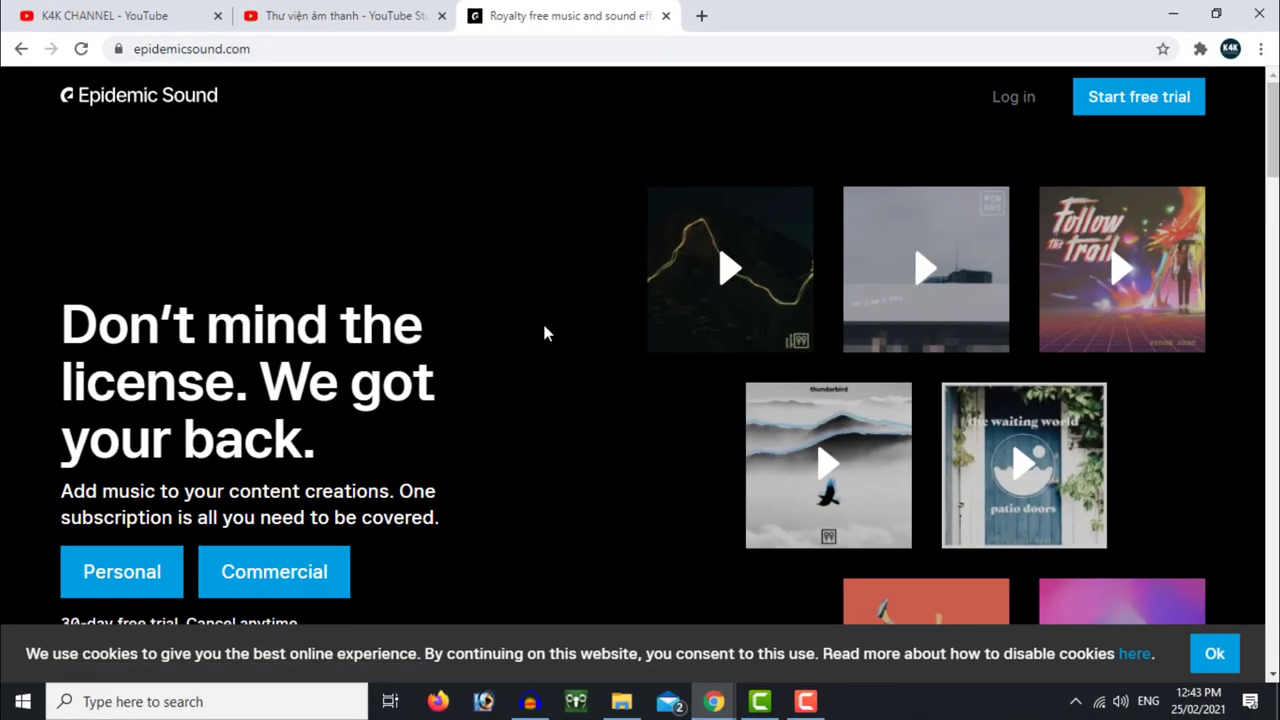
scroll(565, 415, down, 3)
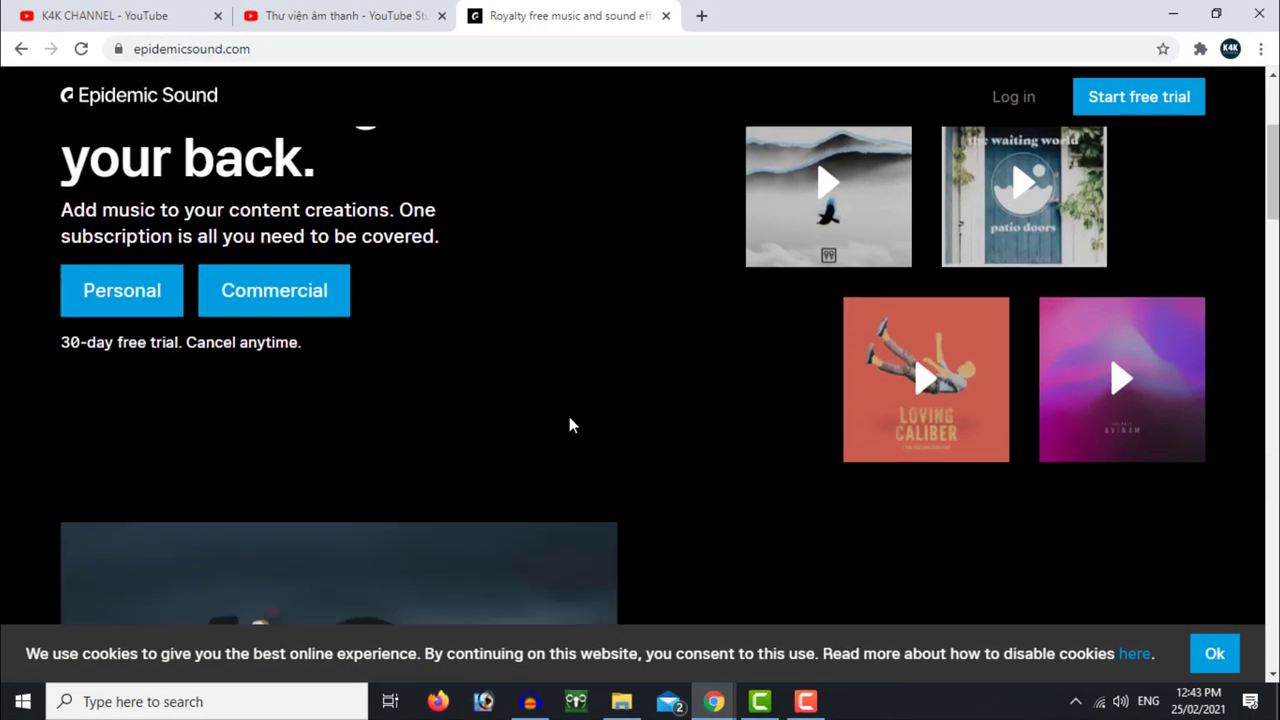
scroll(579, 433, up, 1)
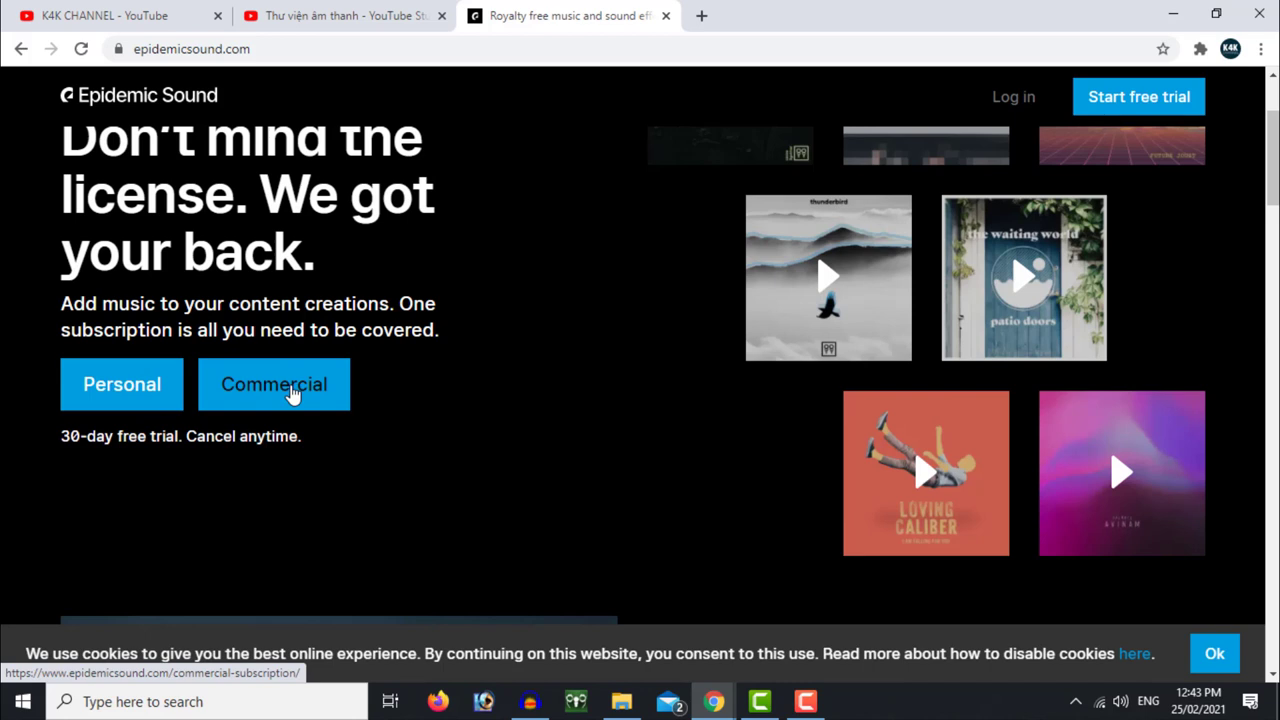
Review the Personal Plan page and choose 'Try it for free' to begin the 30-day trial sign-up
click(121, 390)
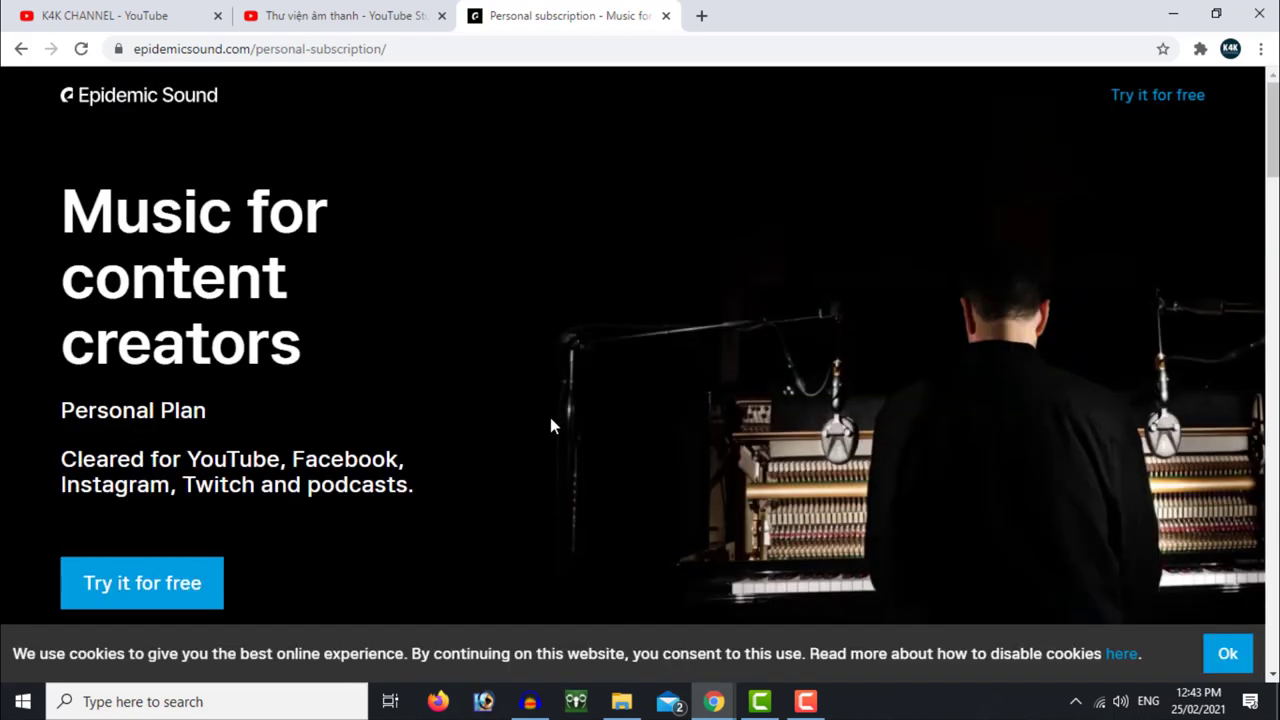
scroll(550, 425, down, 3)
scroll(550, 425, up, 2)
scroll(550, 426, up, 1)
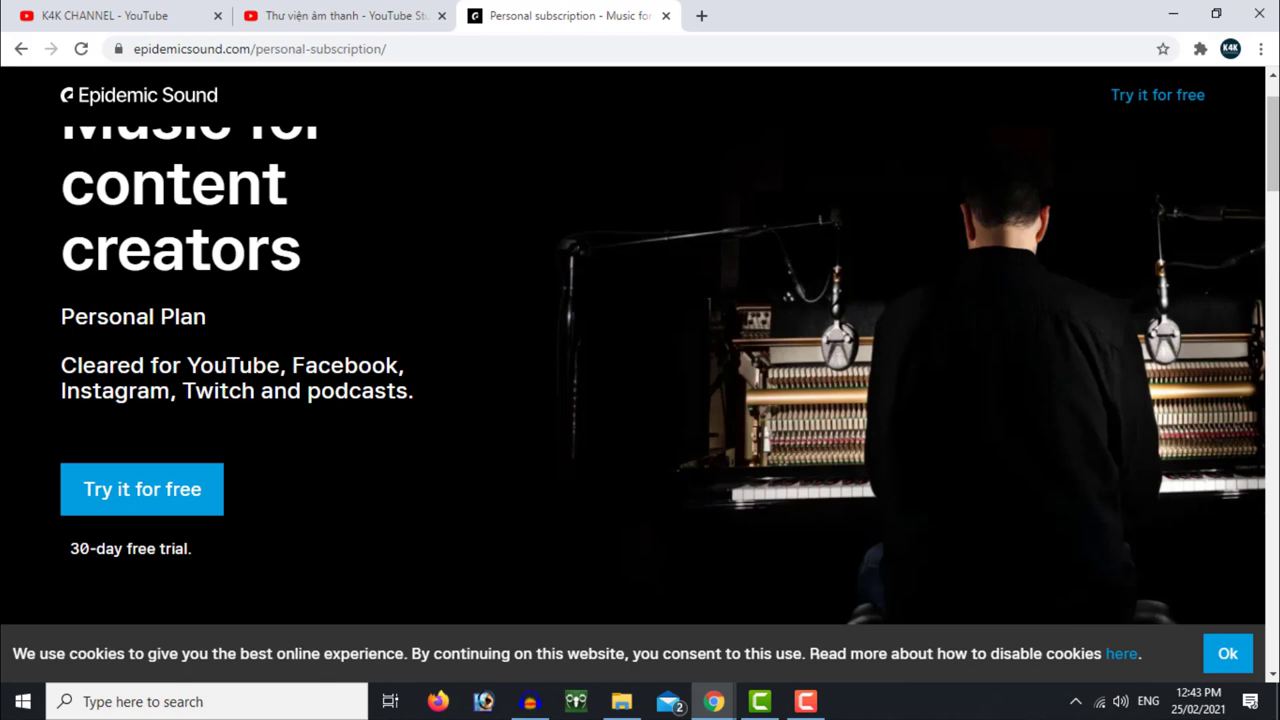
scroll(373, 520, down, 2)
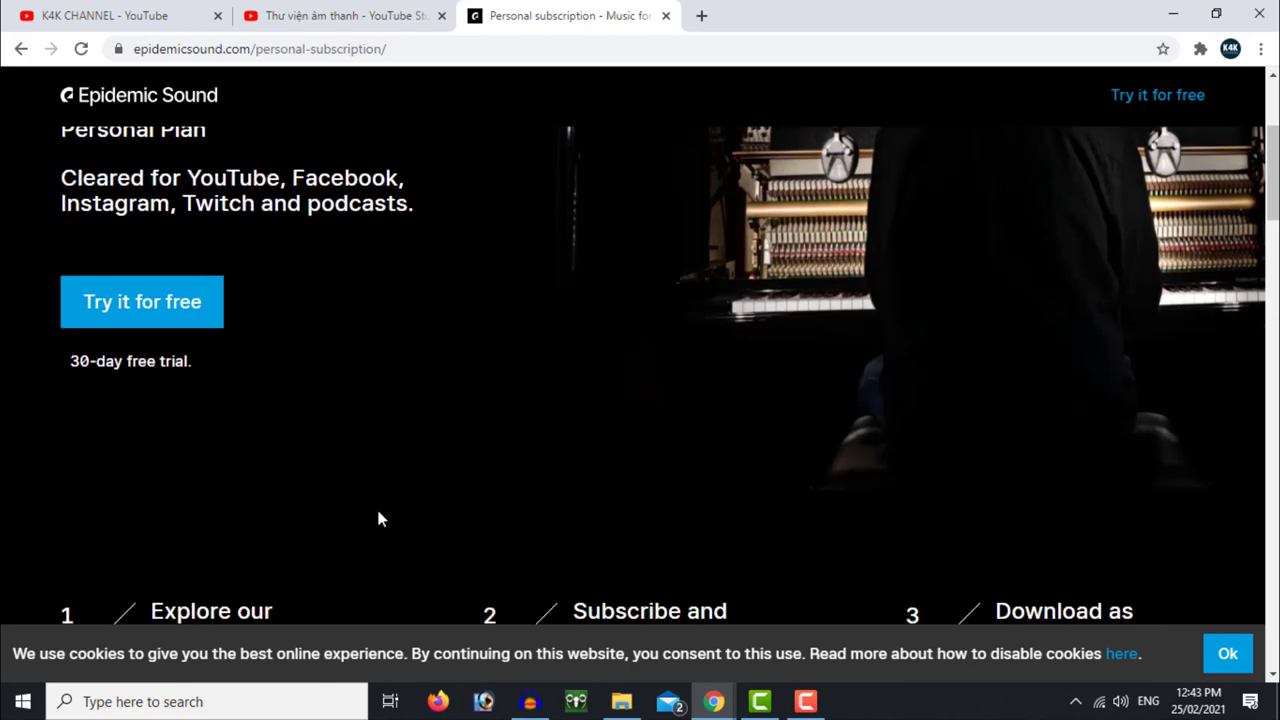
scroll(377, 516, up, 2)
scroll(379, 517, up, 1)
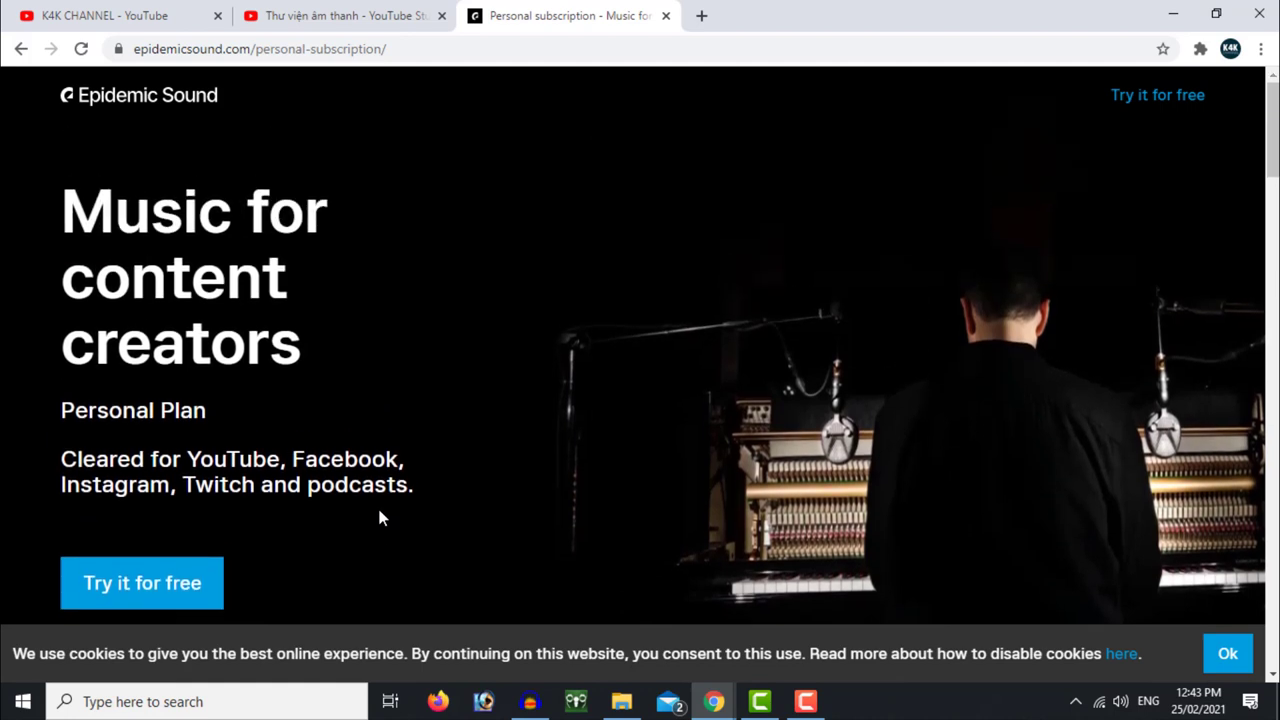
scroll(390, 522, down, 1)
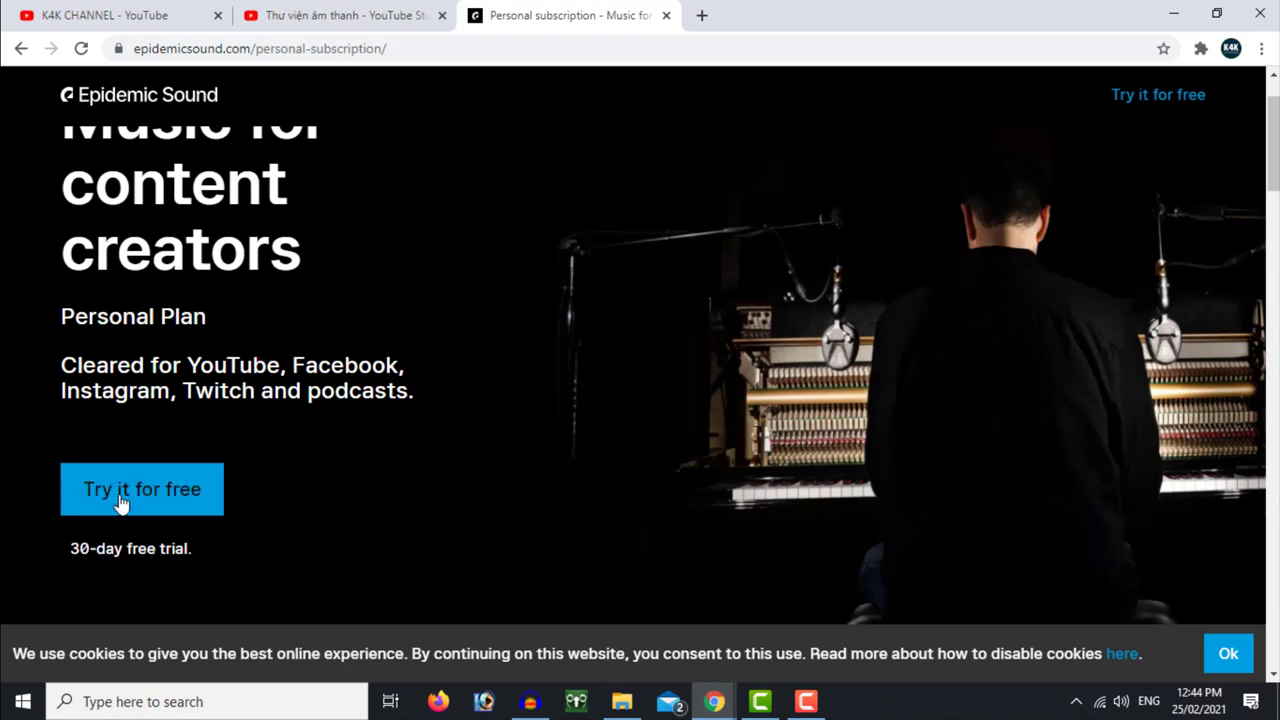
click(170, 497)
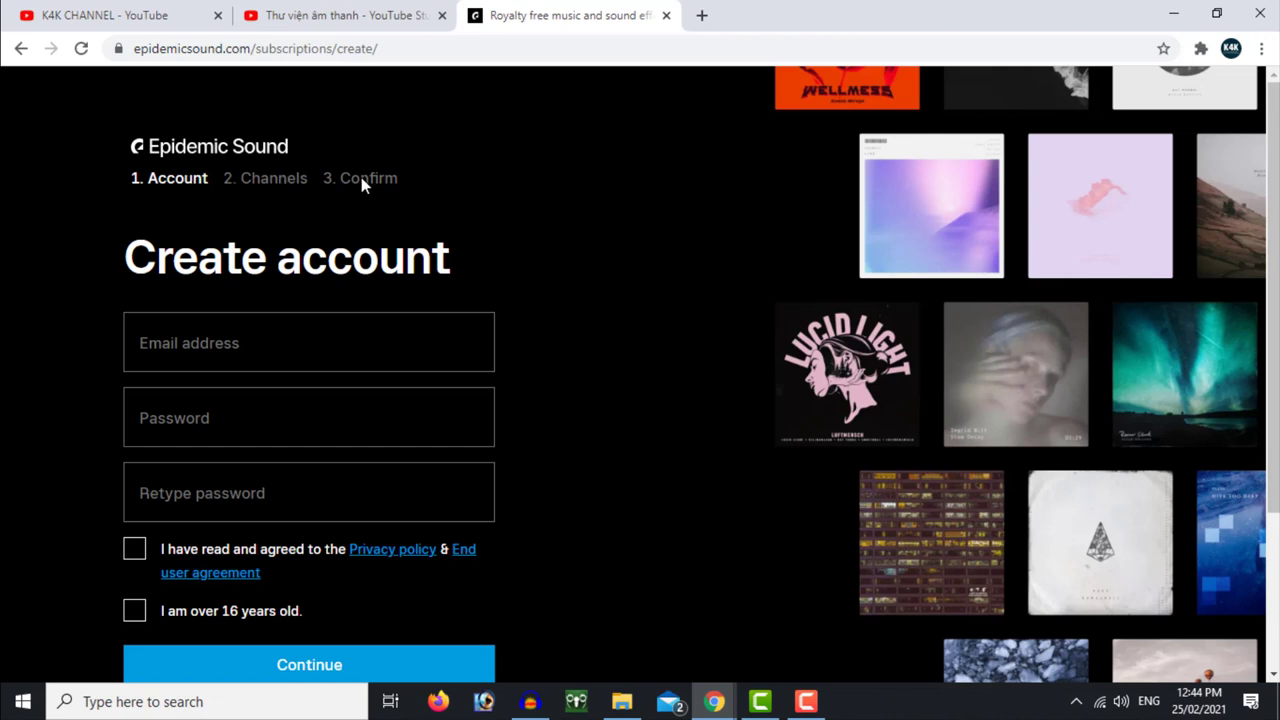
Finish the e-mail address, enter a password and its confirmation, and submit the account form
scroll(603, 485, down, 2)
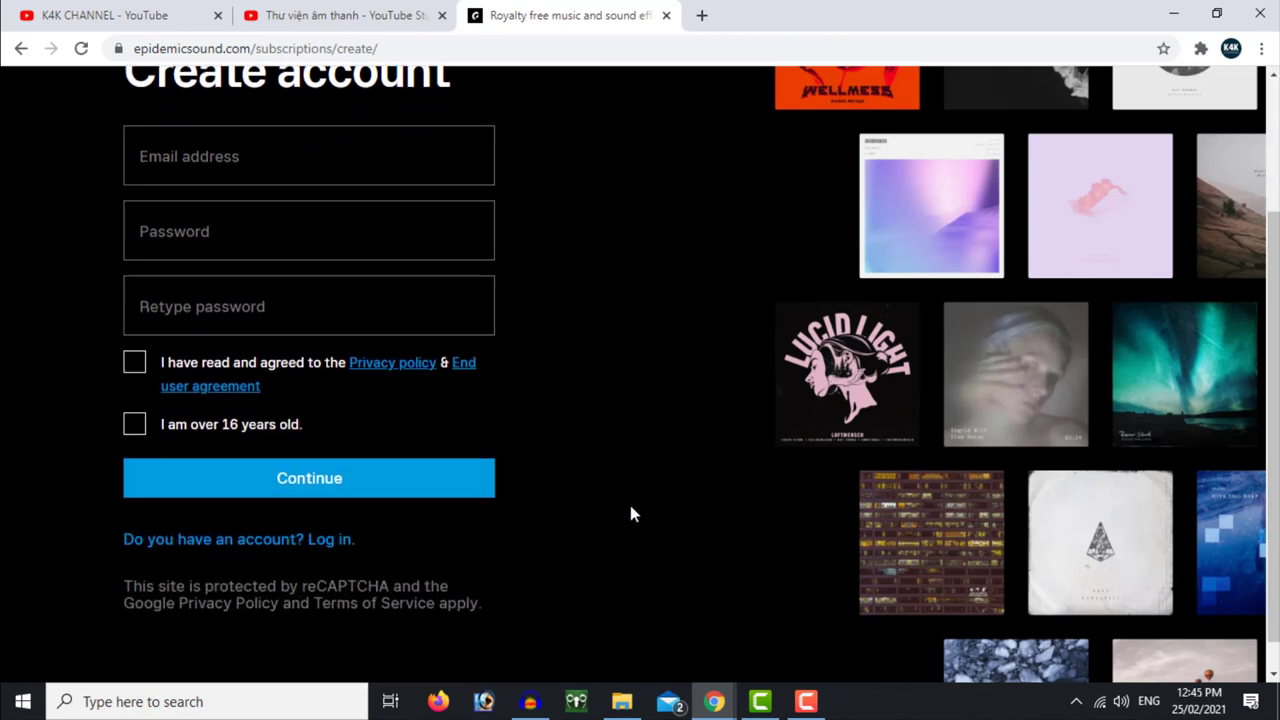
scroll(631, 507, up, 1)
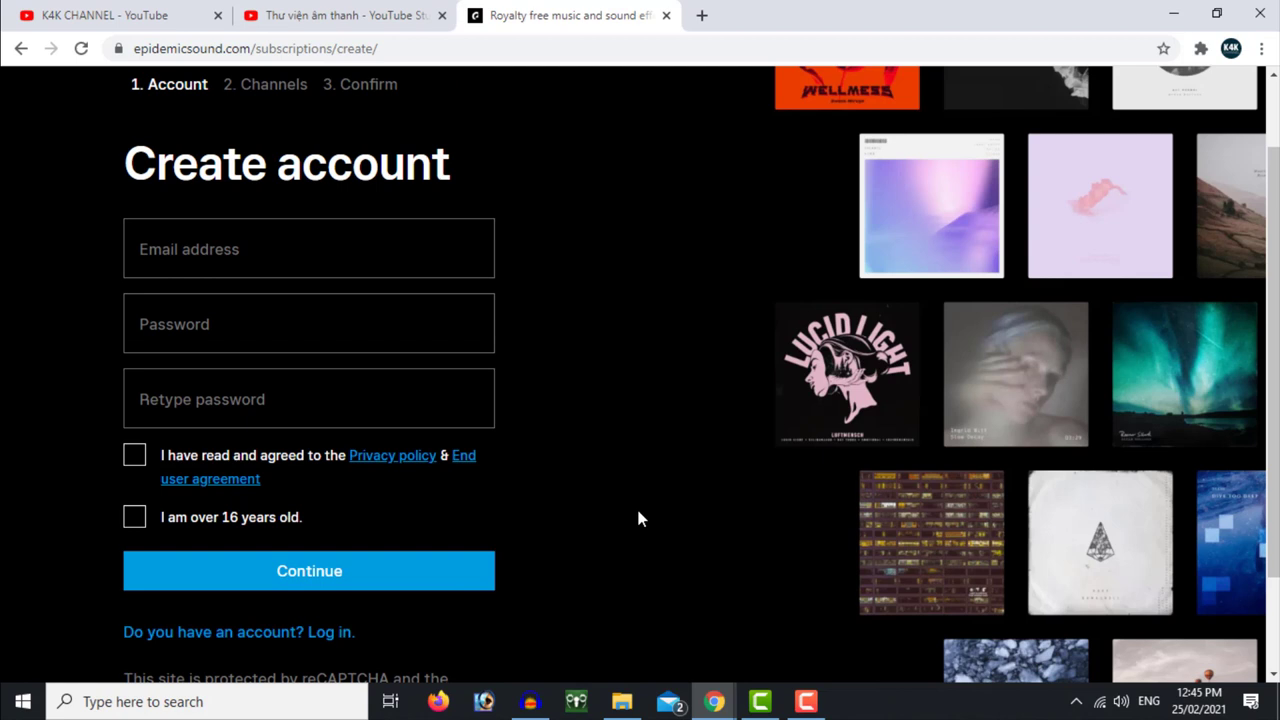
key(shift+Tab)
key(shift+Tab)
key(shift+Tab)
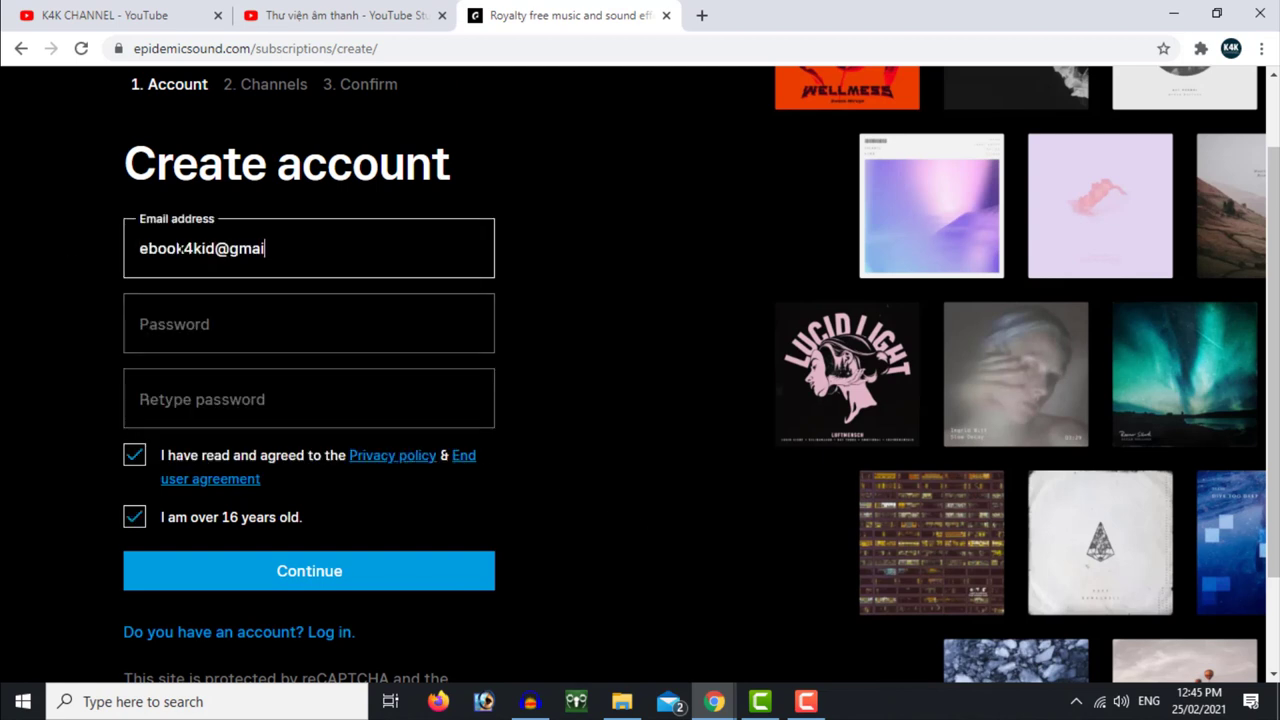
text(il.com)
key(Tab)
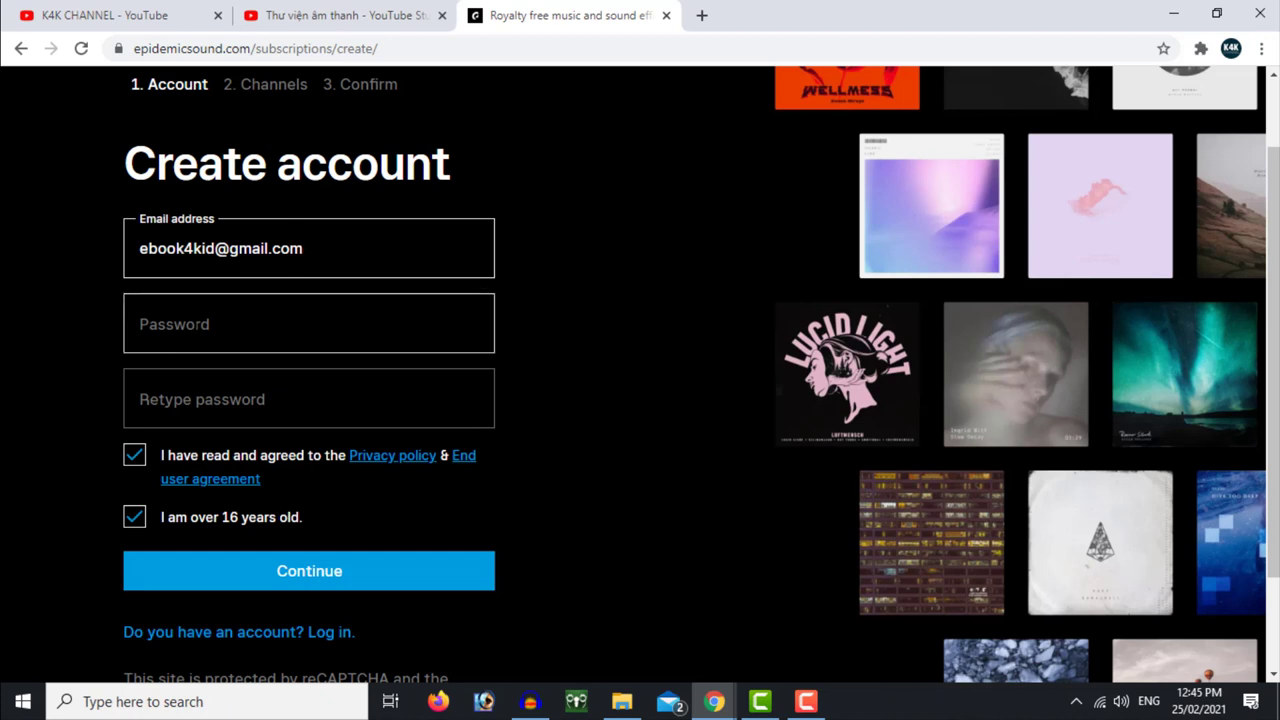
key(Tab)
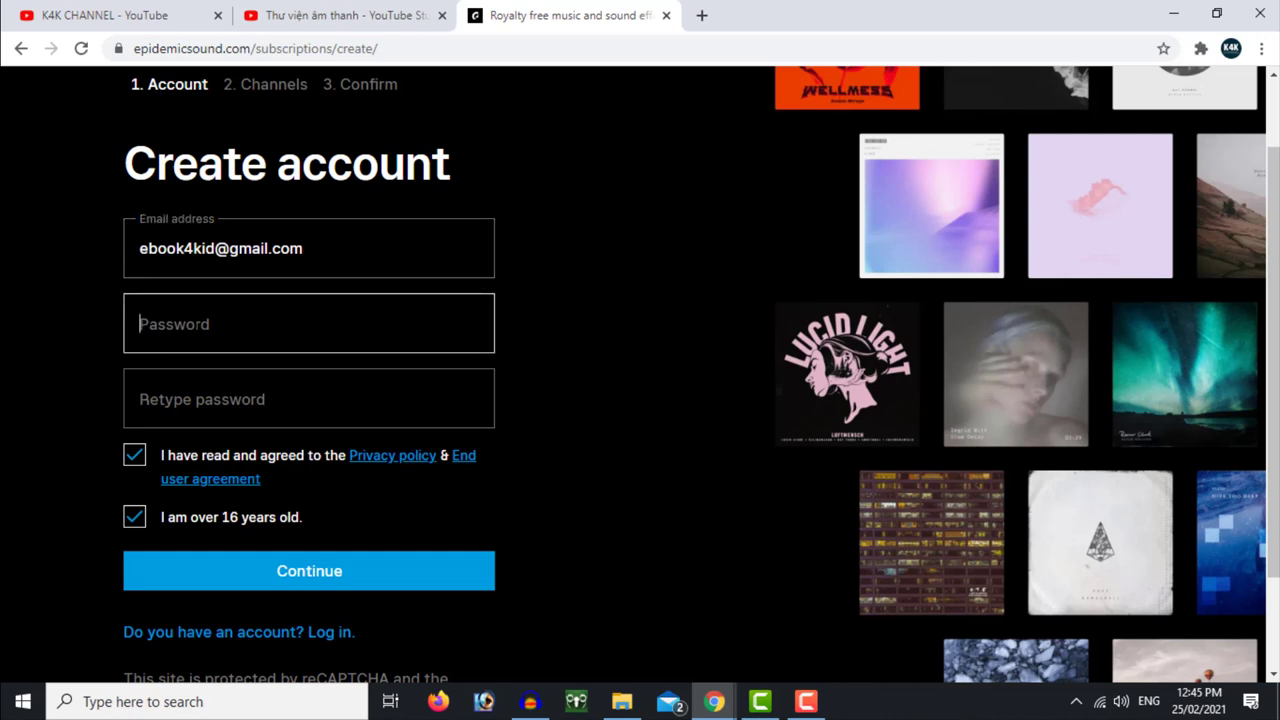
text(•••)
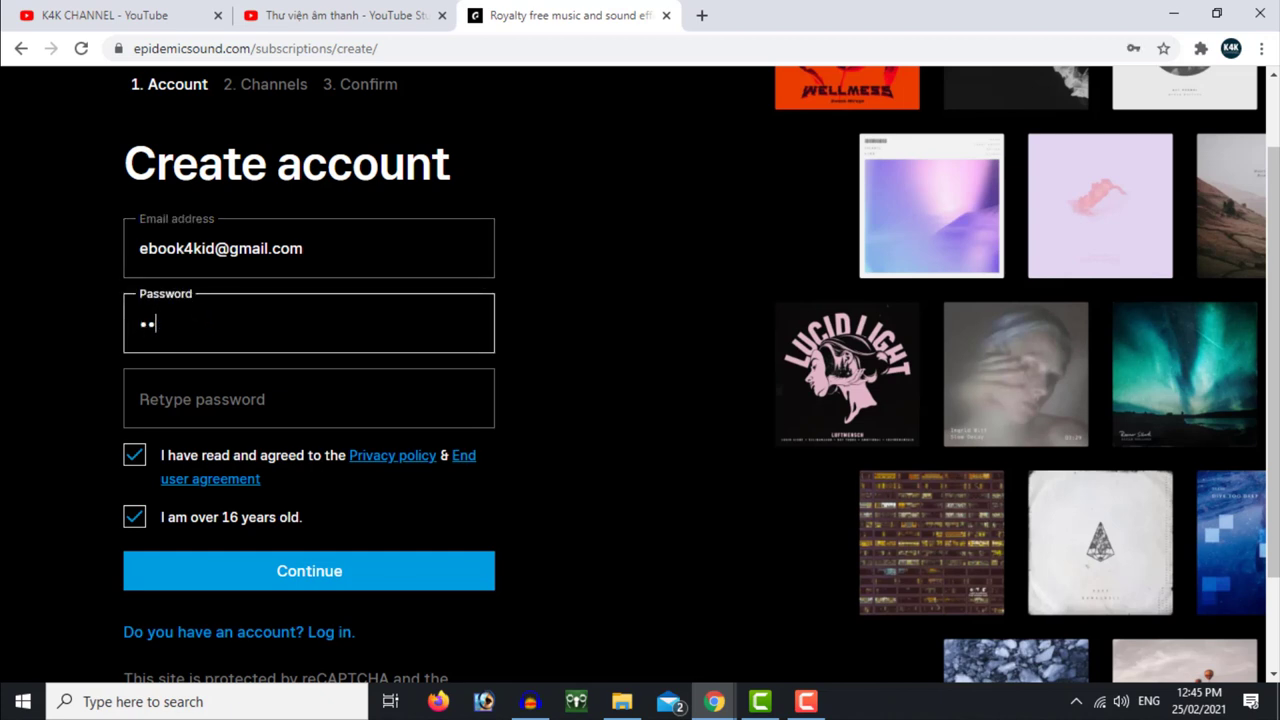
text(••)
key(BackSpace)
key(BackSpace)
key(BackSpace)
key(BackSpace)
key(BackSpace)
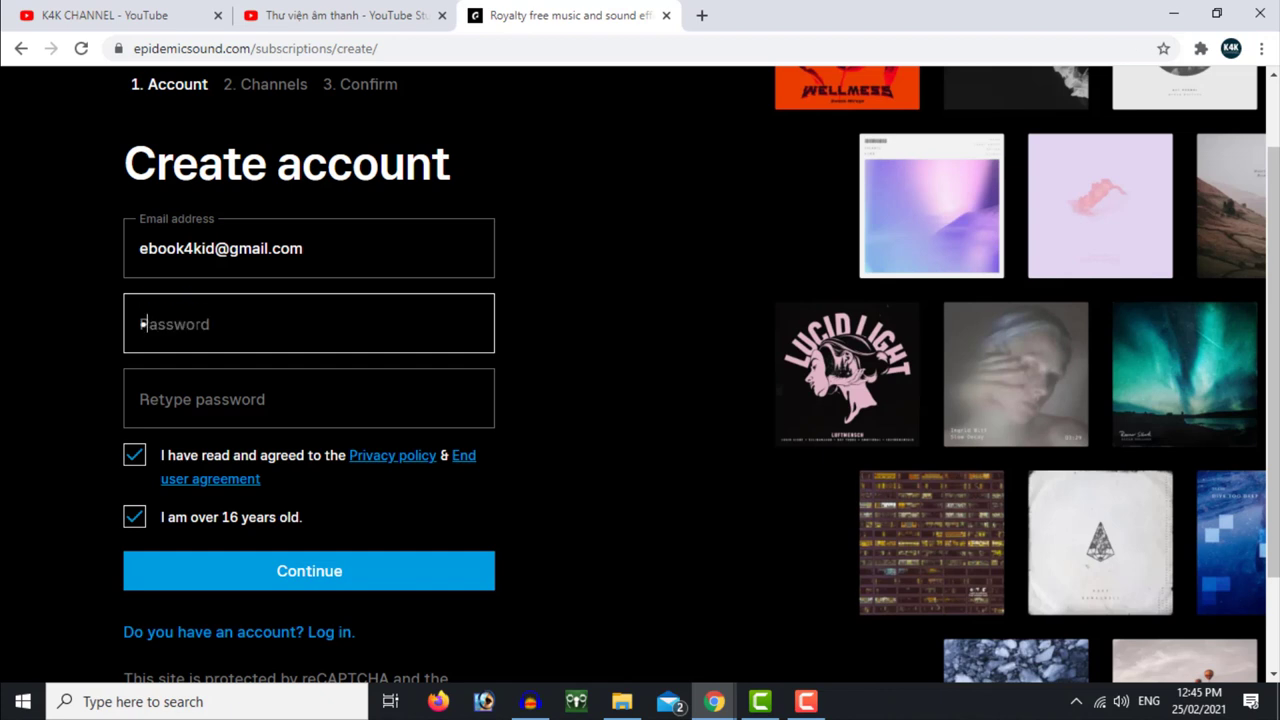
text(••••••)
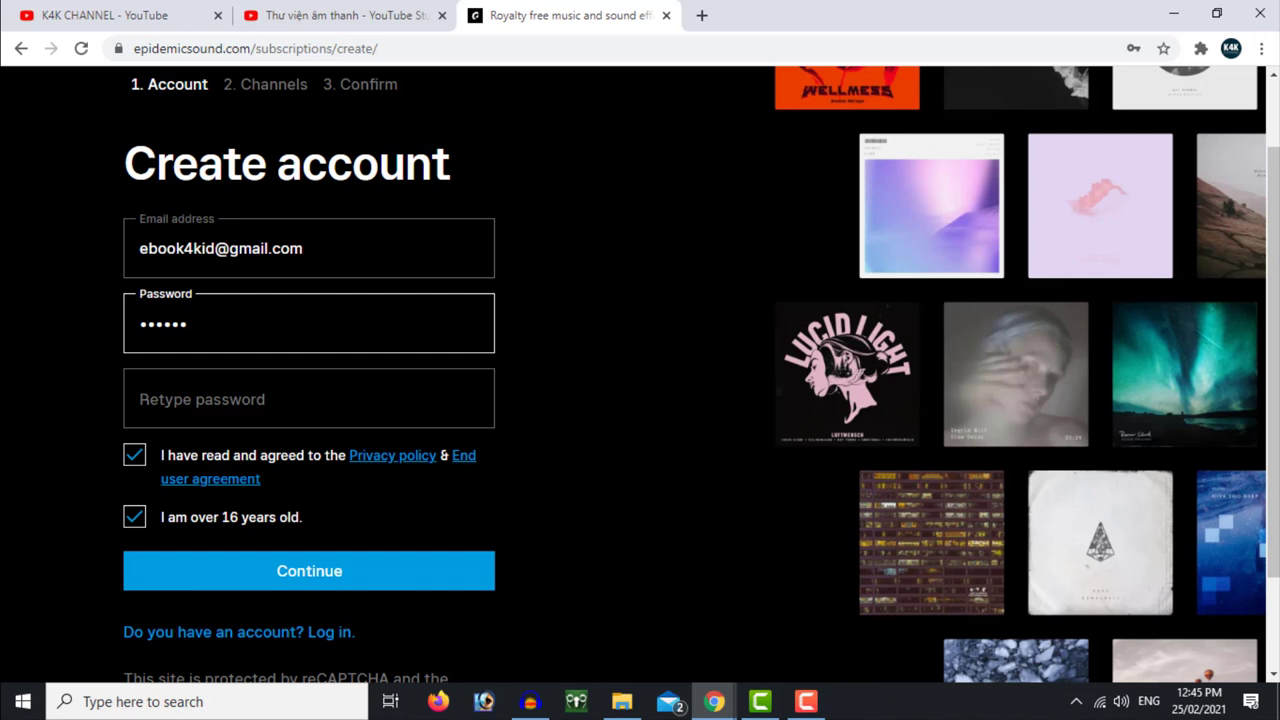
key(Tab)
text(••••••)
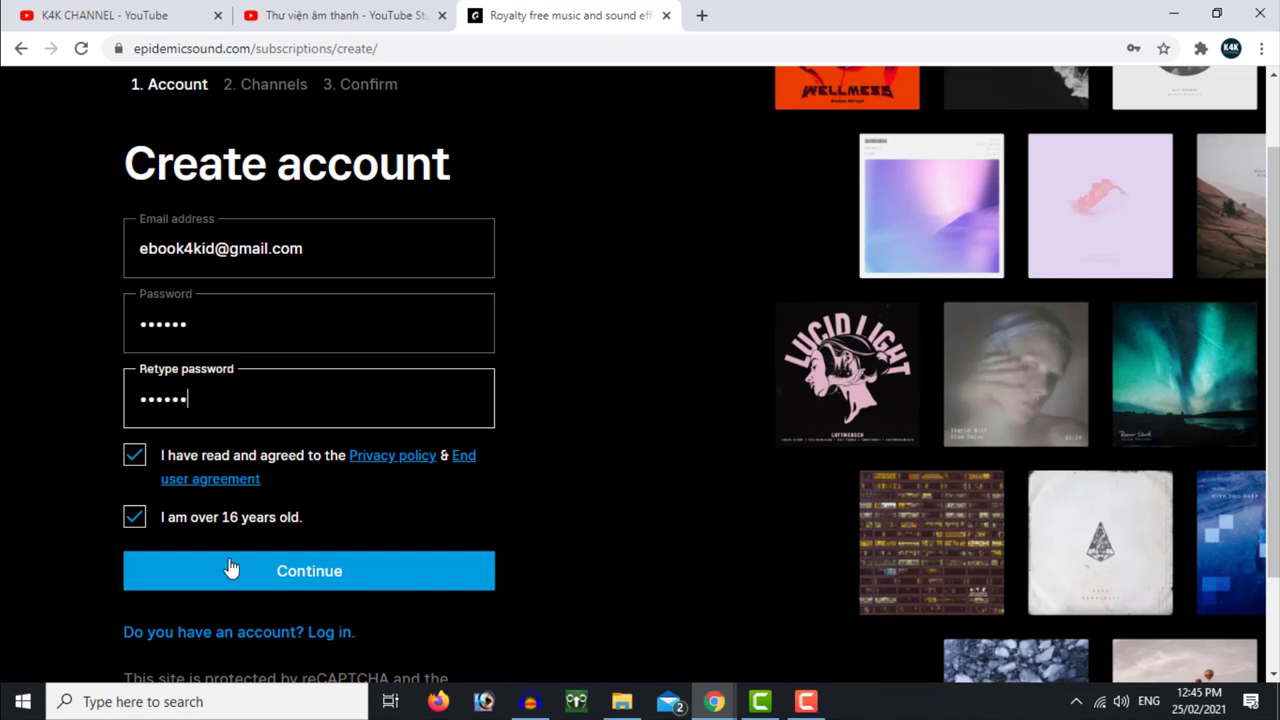
click(334, 578)
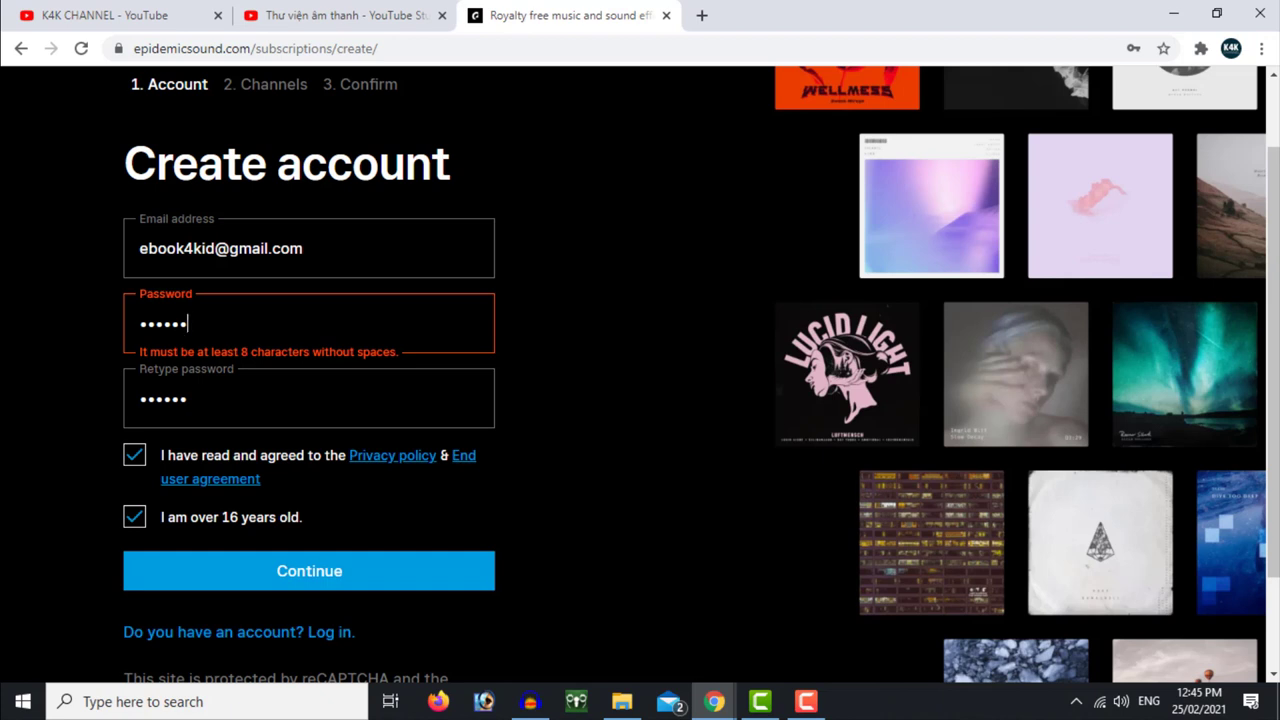
Replace the too-short password with an 8-character one and retype it in the confirmation field
key(BackSpace)
key(BackSpace)
key(BackSpace)
key(BackSpace)
key(BackSpace)
key(BackSpace)
text(12345678)
key(Tab)
text(123456)
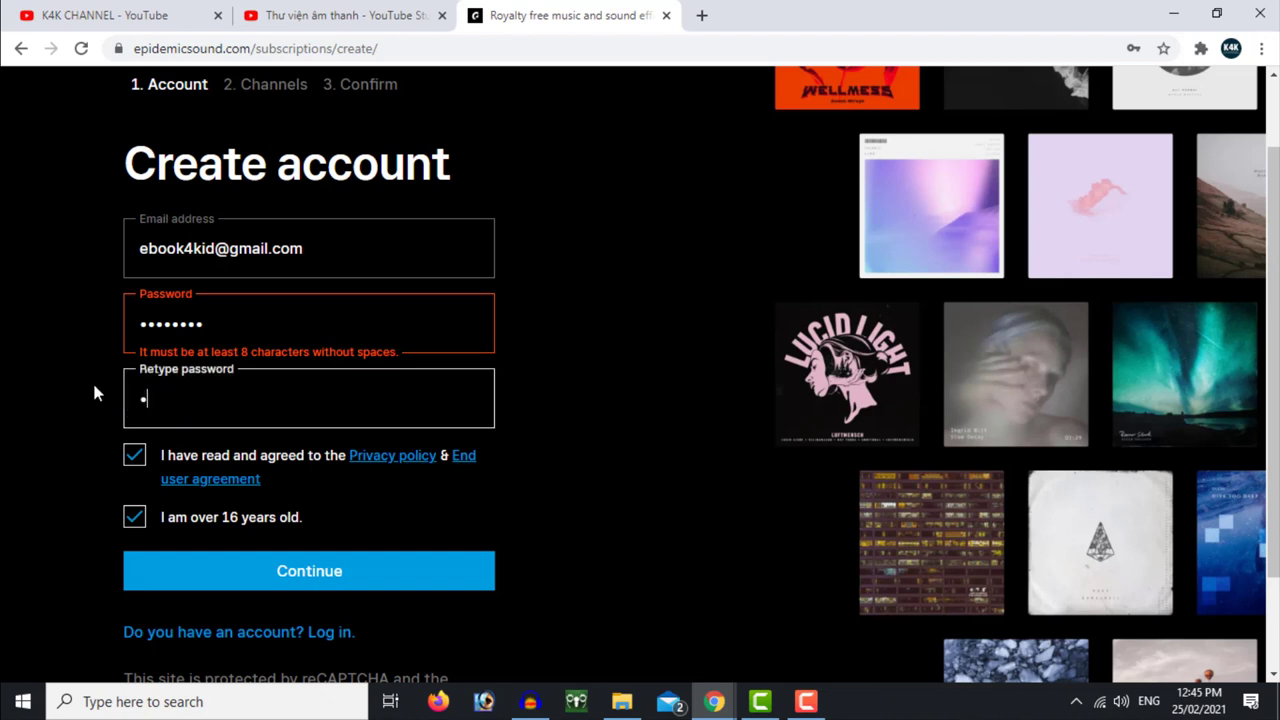
text(78)
Submit the corrected account details and decline saving the password in the browser
click(327, 578)
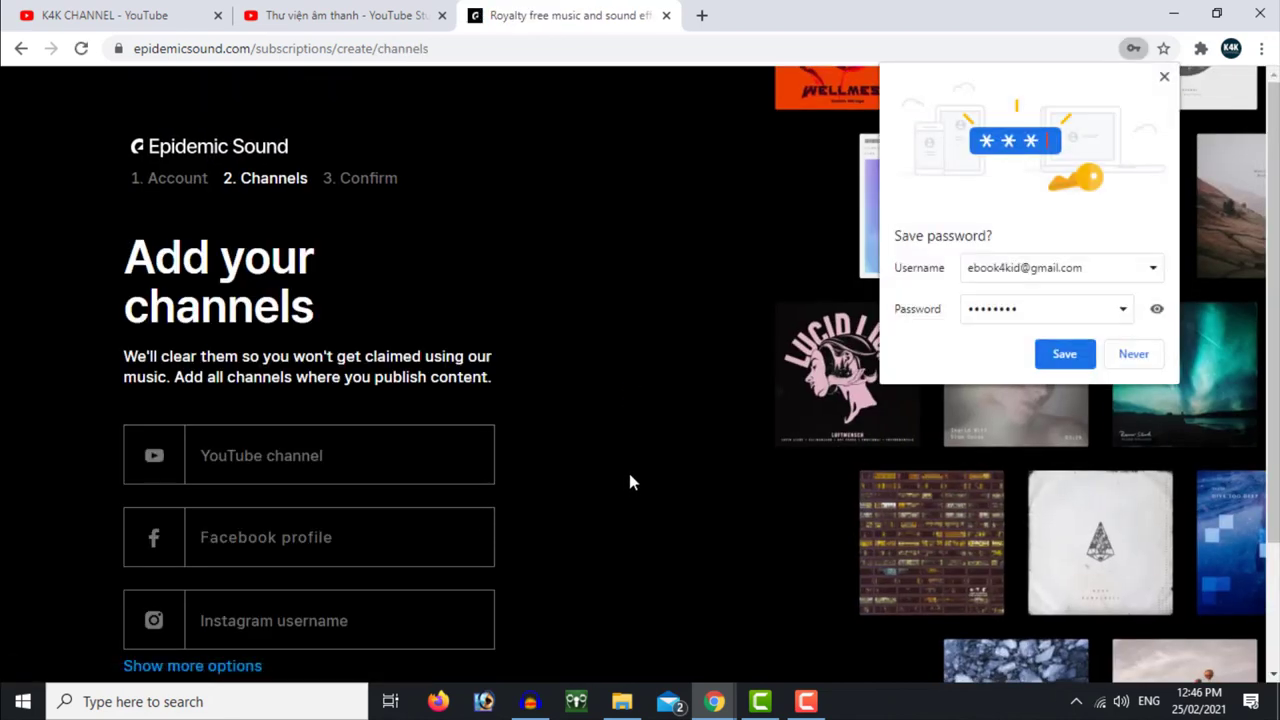
click(1149, 360)
scroll(370, 448, down, 1)
click(268, 362)
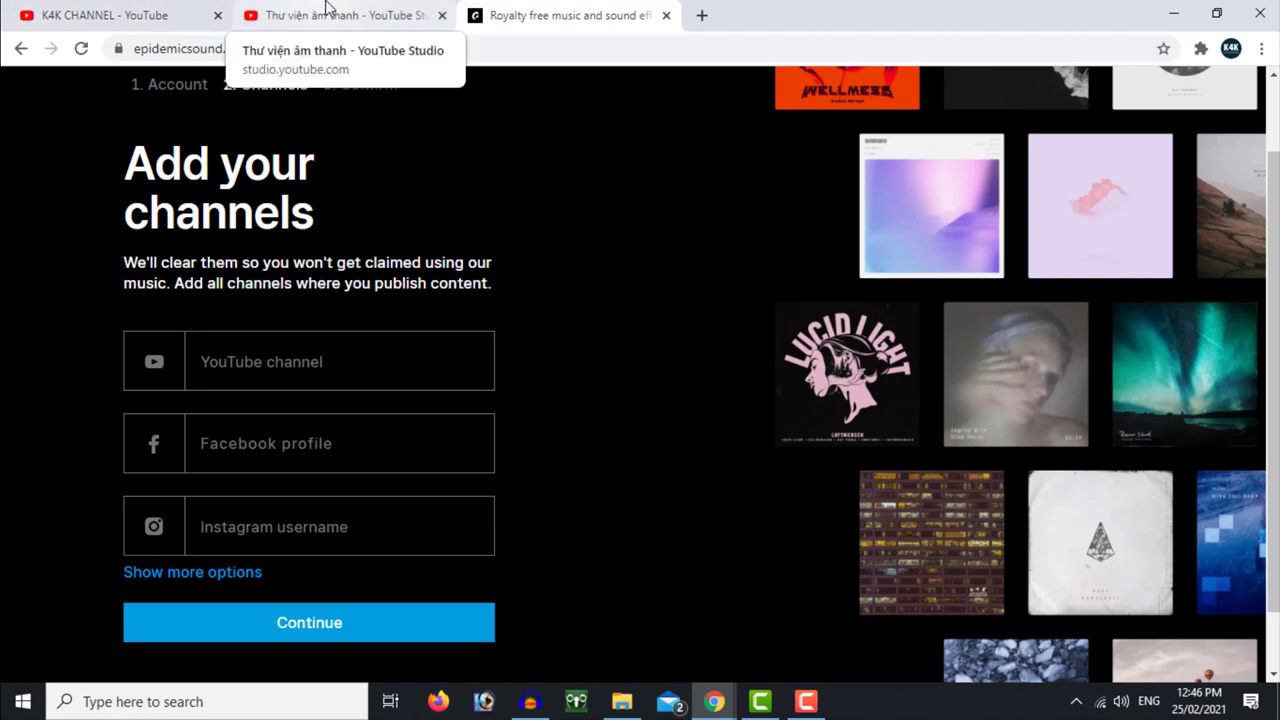
Copy the K4K CHANNEL ID from its YouTube page address and paste it into the YouTube channel field
click(290, 12)
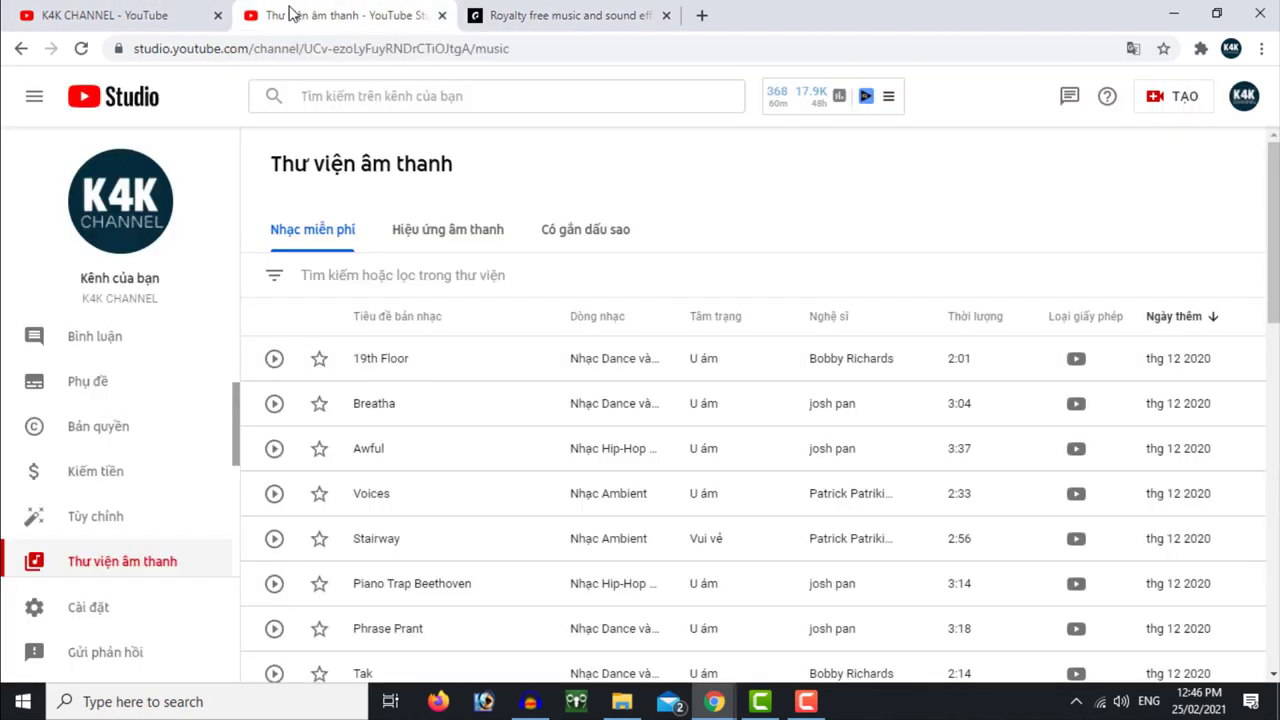
click(121, 210)
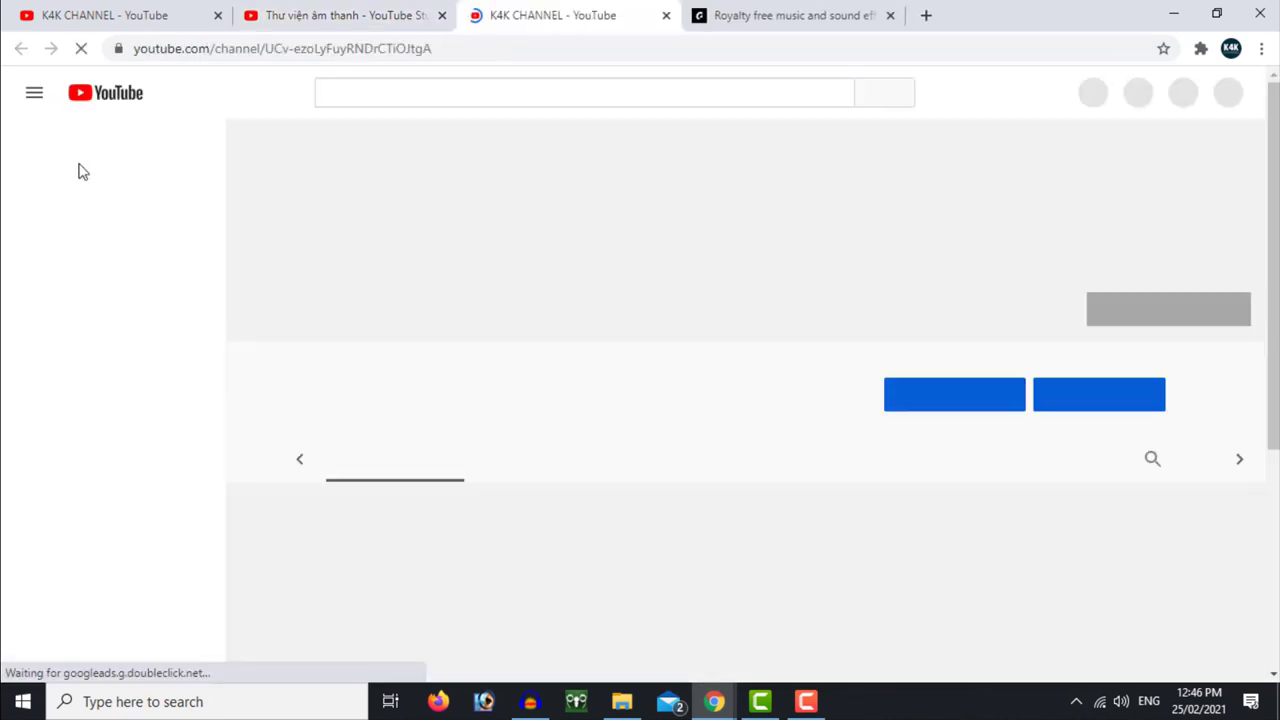
click(272, 48)
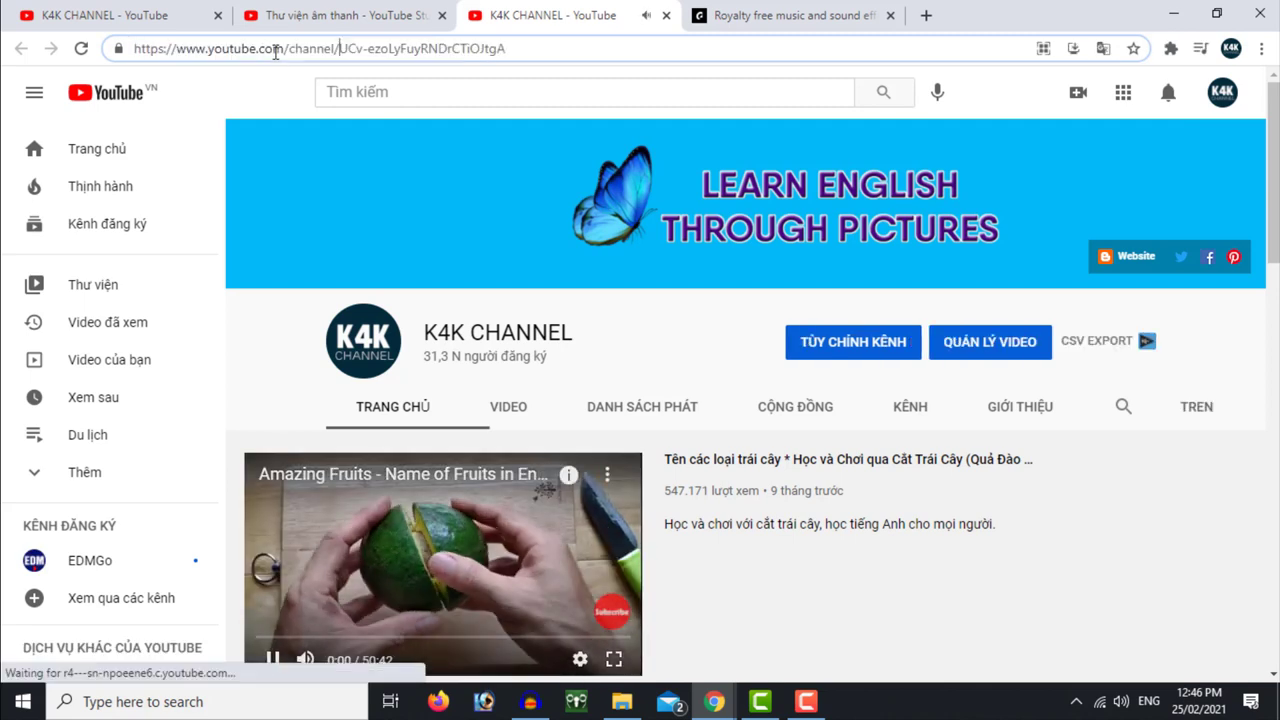
click(320, 230)
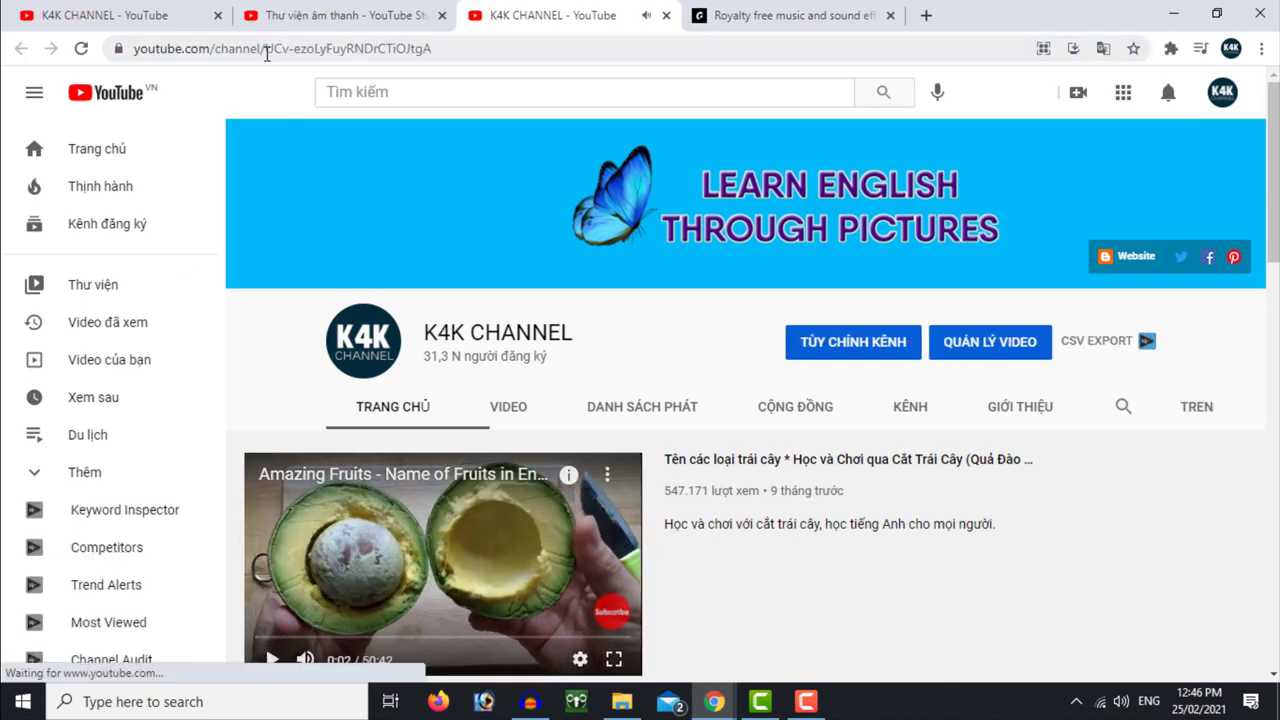
drag(272, 48, 454, 48)
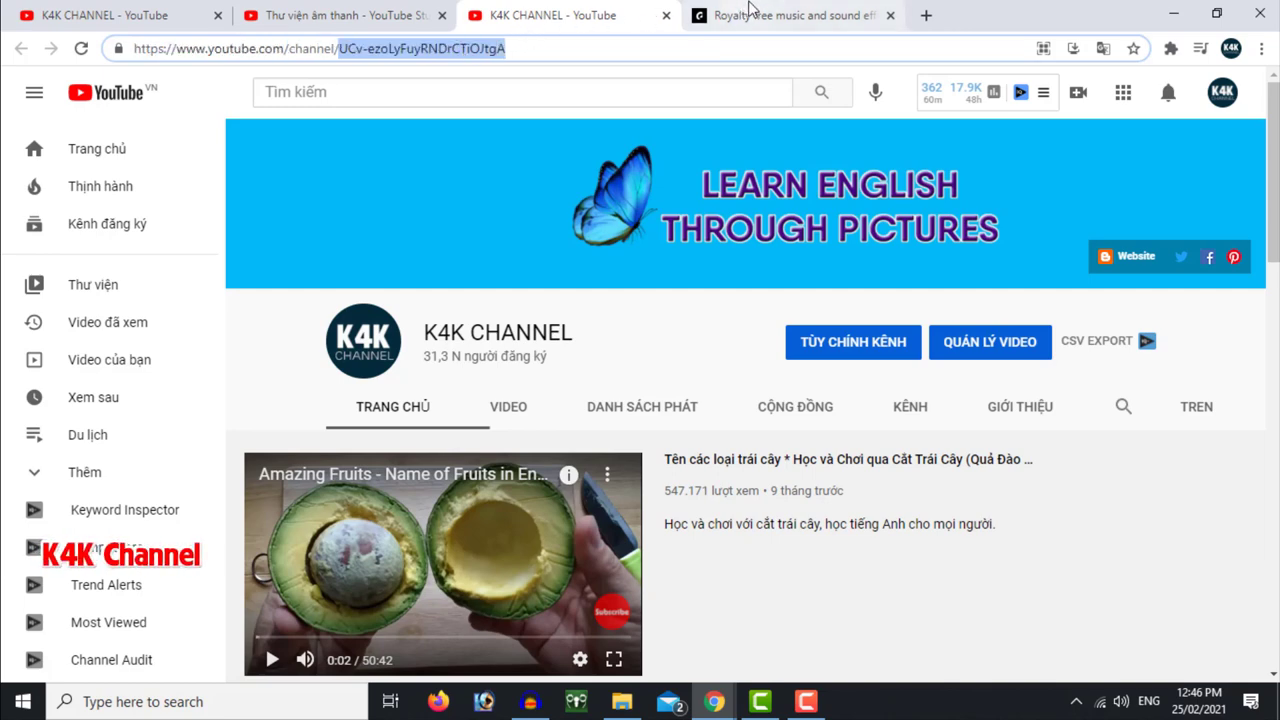
click(715, 15)
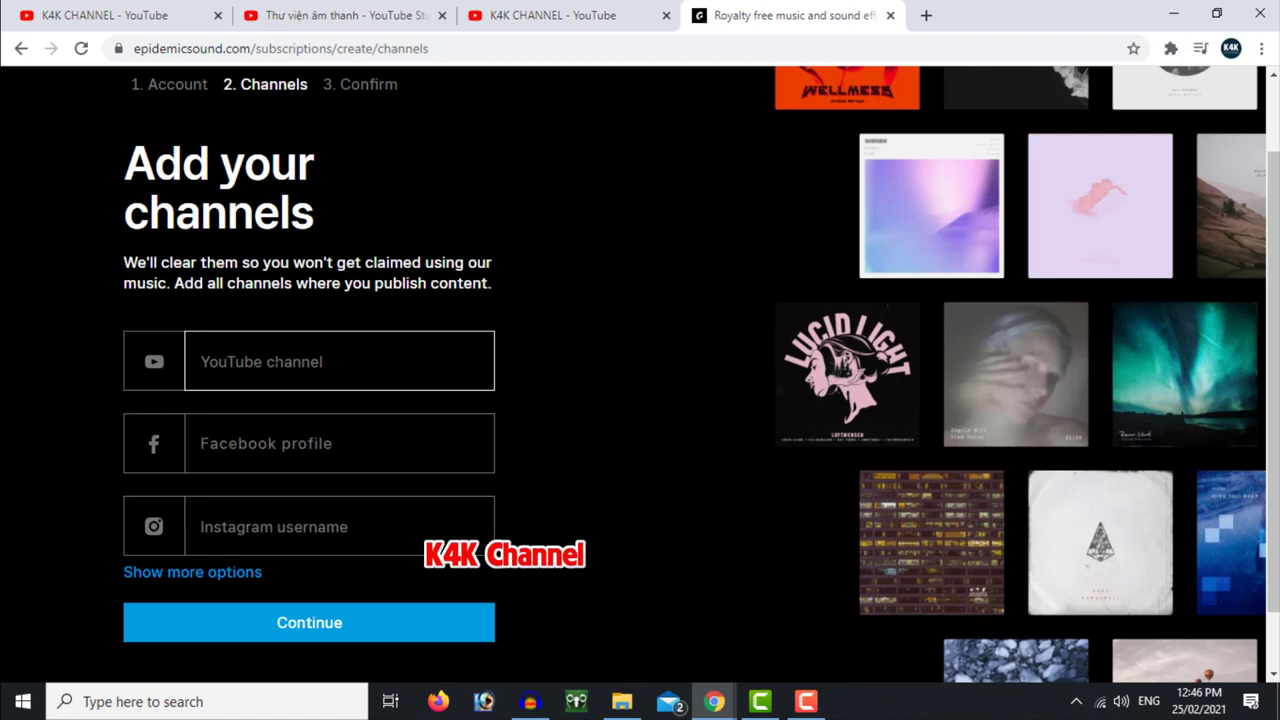
key(ctrl+v)
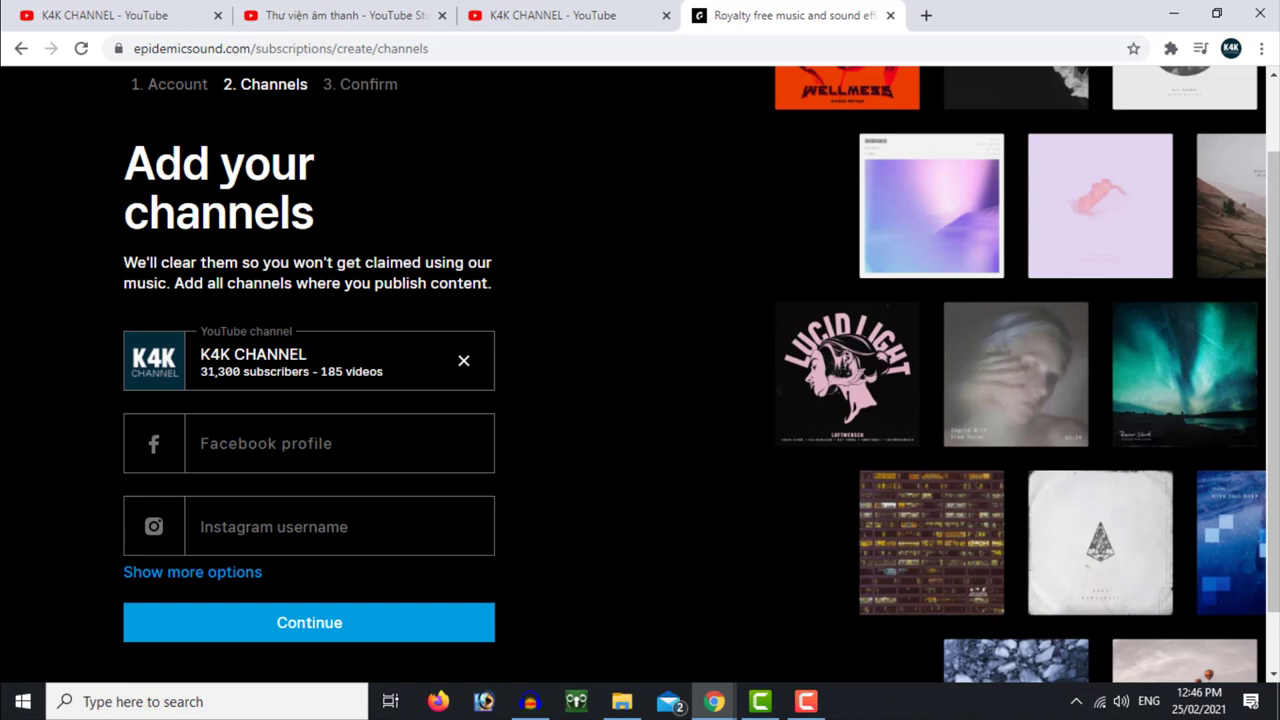
Show more channel options, then submit the channels step
scroll(309, 450, down, 1)
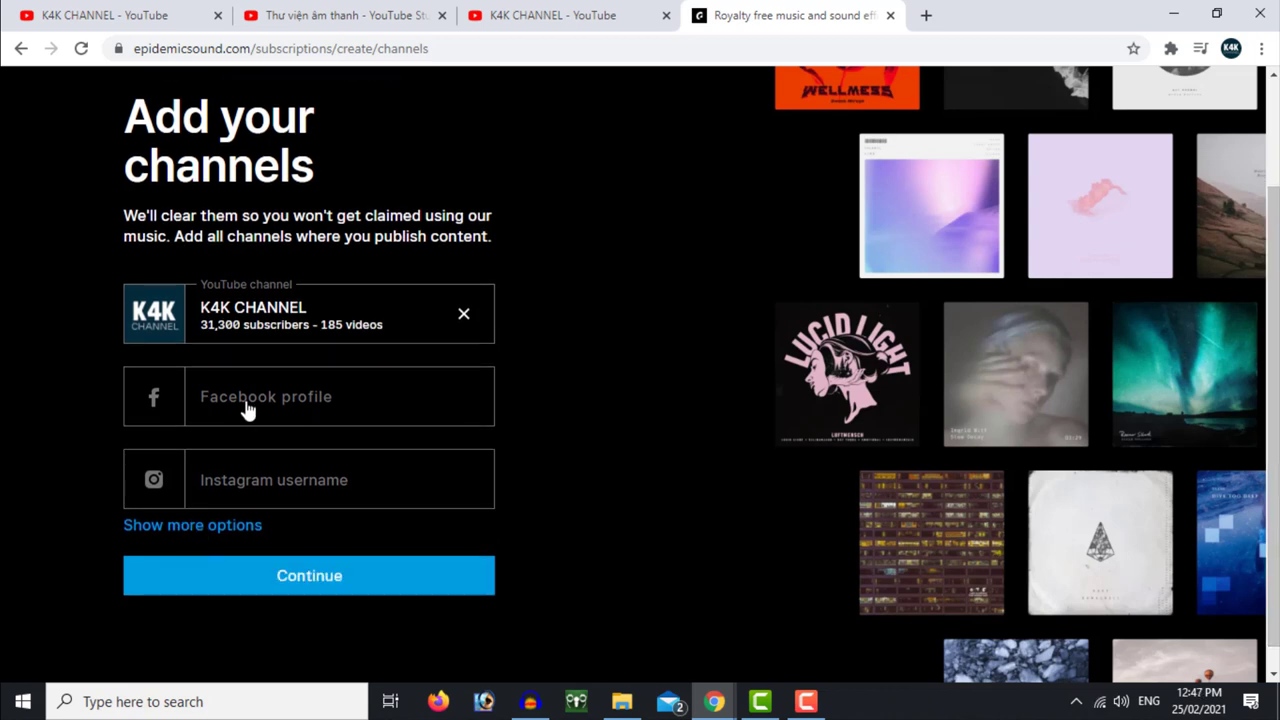
click(229, 528)
scroll(544, 520, up, 2)
scroll(566, 540, down, 1)
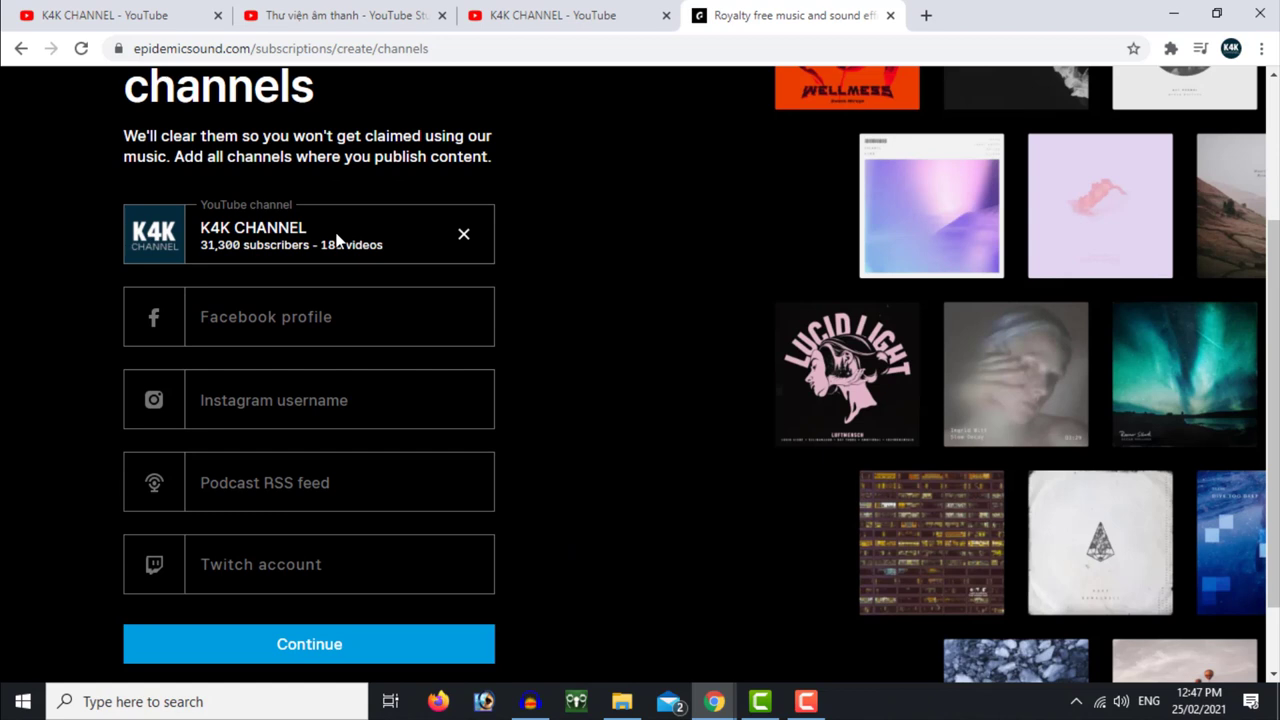
click(340, 656)
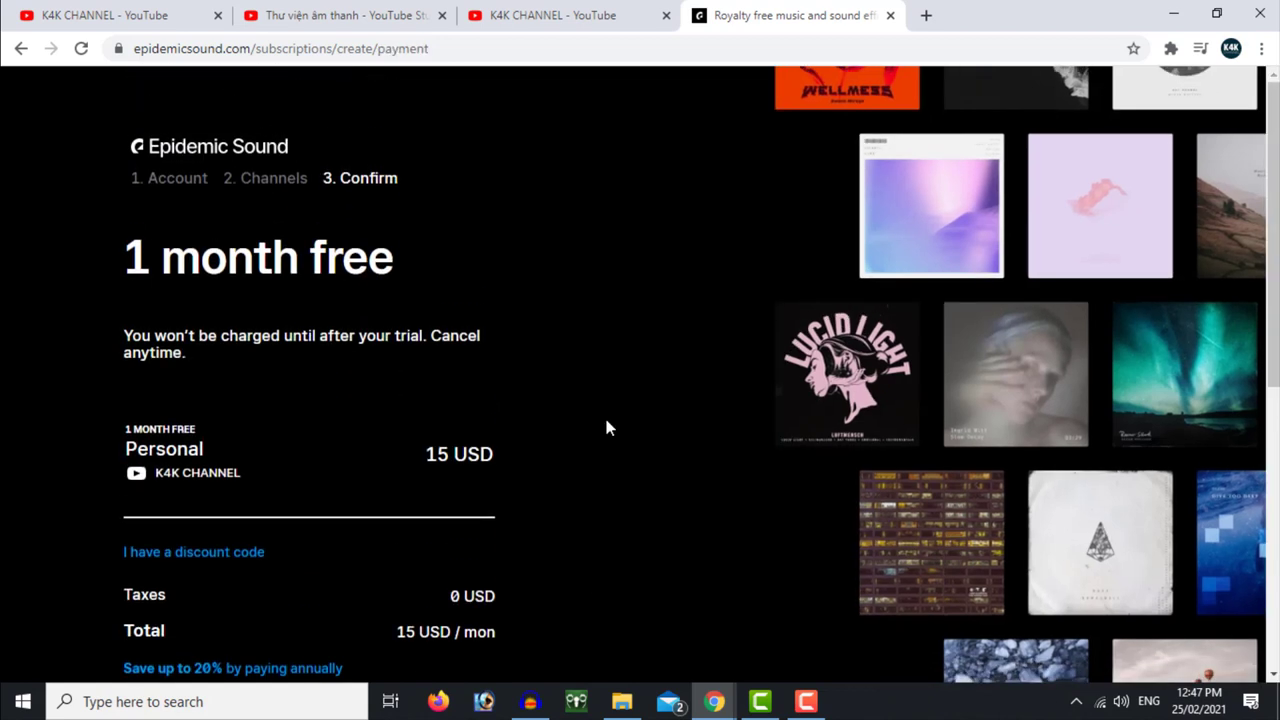
Review the 15 USD/month trial terms, ending 25 March 2021, and the Credit card / PayPal payment options
scroll(612, 428, down, 1)
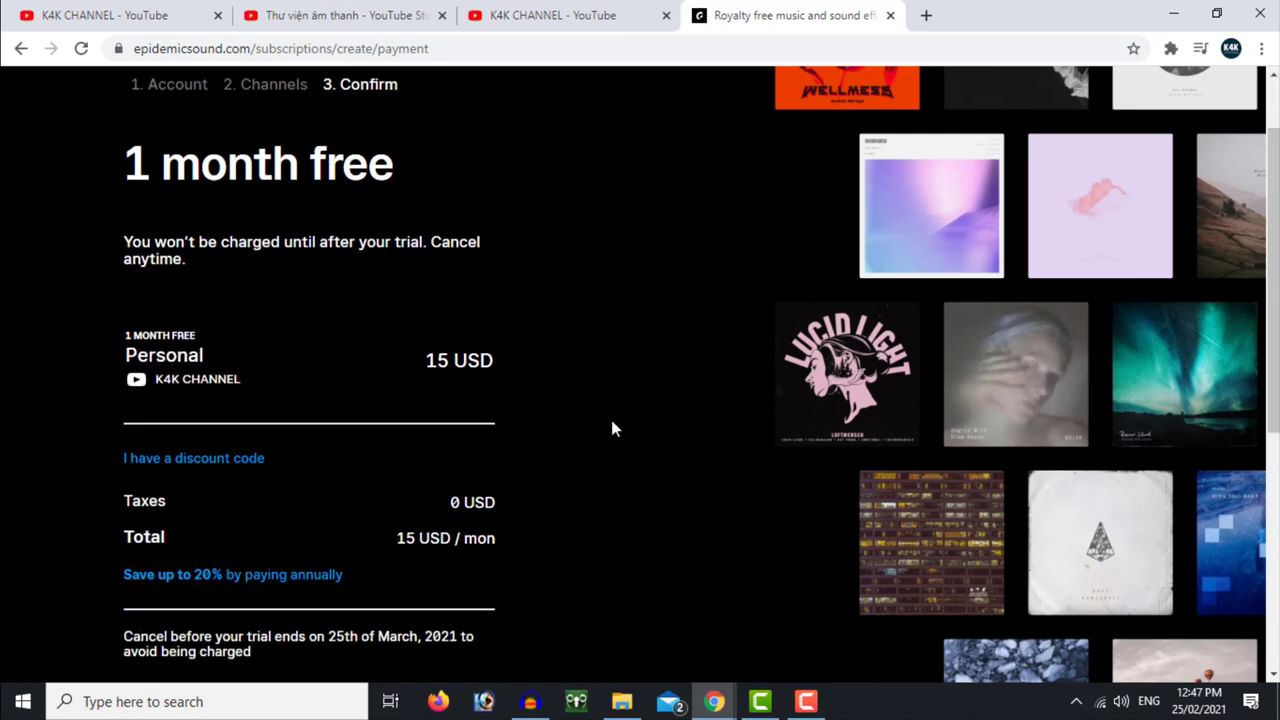
scroll(620, 465, down, 1)
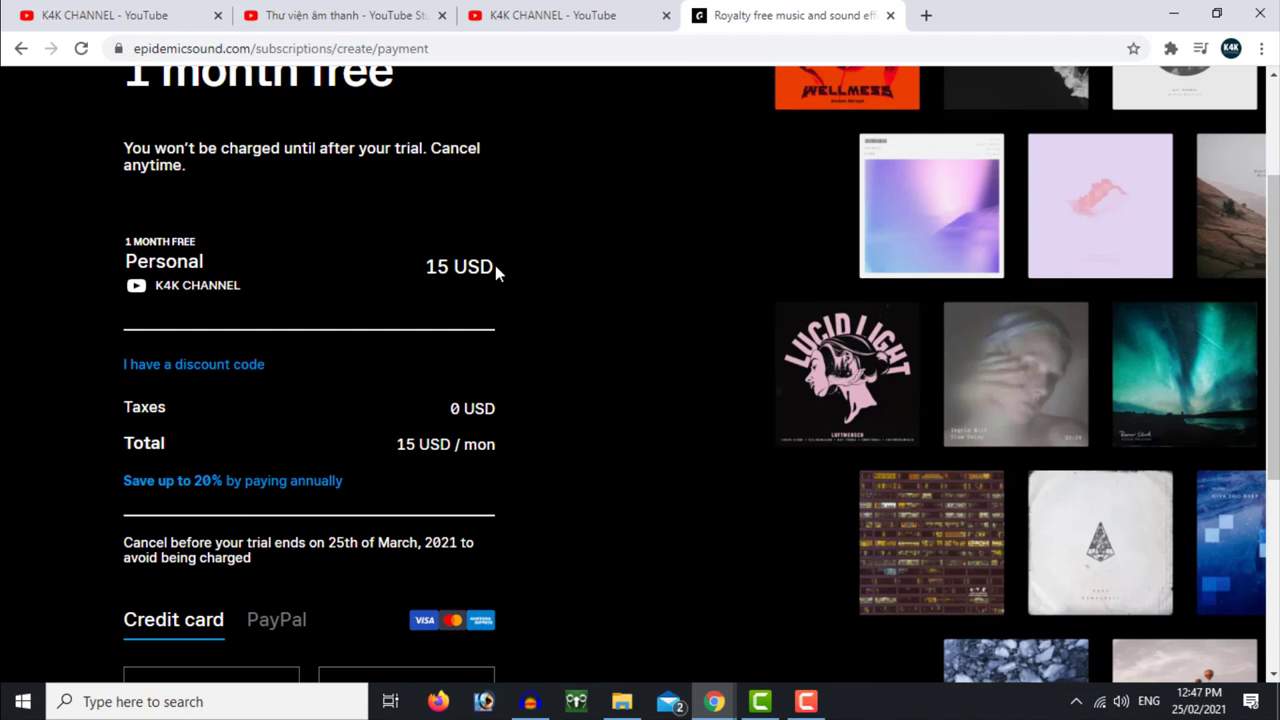
scroll(555, 485, down, 2)
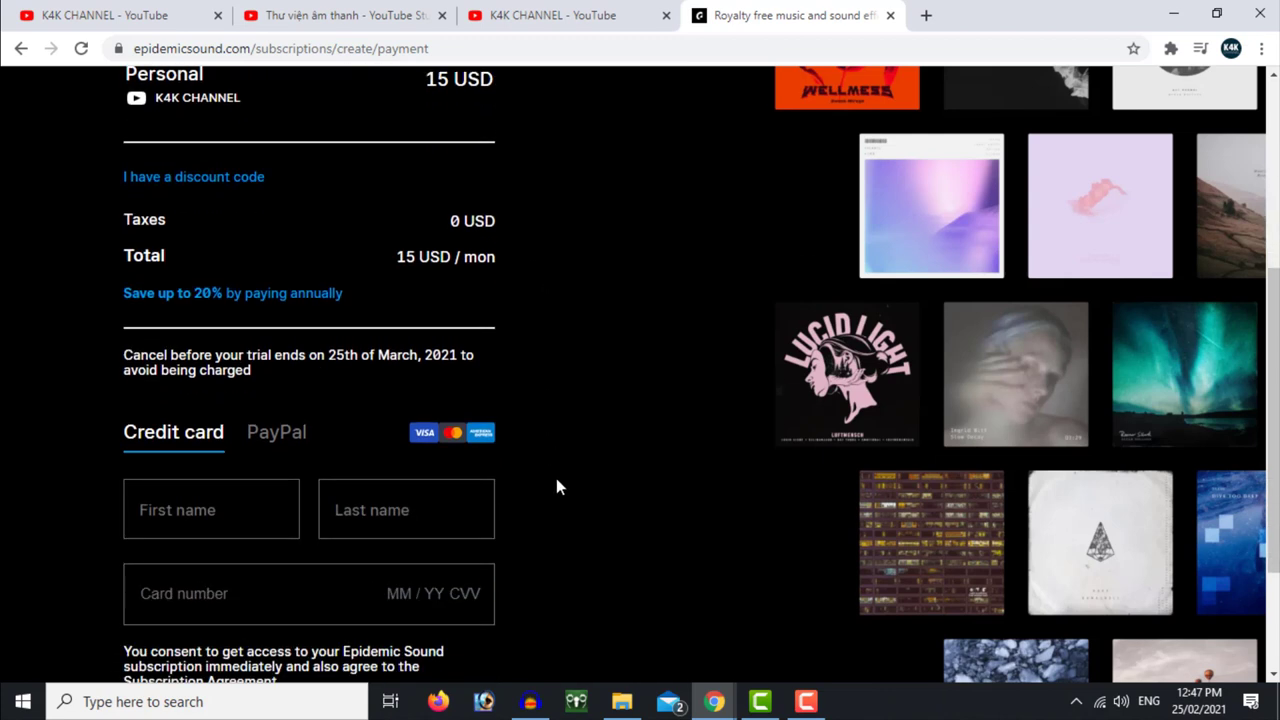
scroll(558, 488, down, 1)
scroll(558, 489, down, 1)
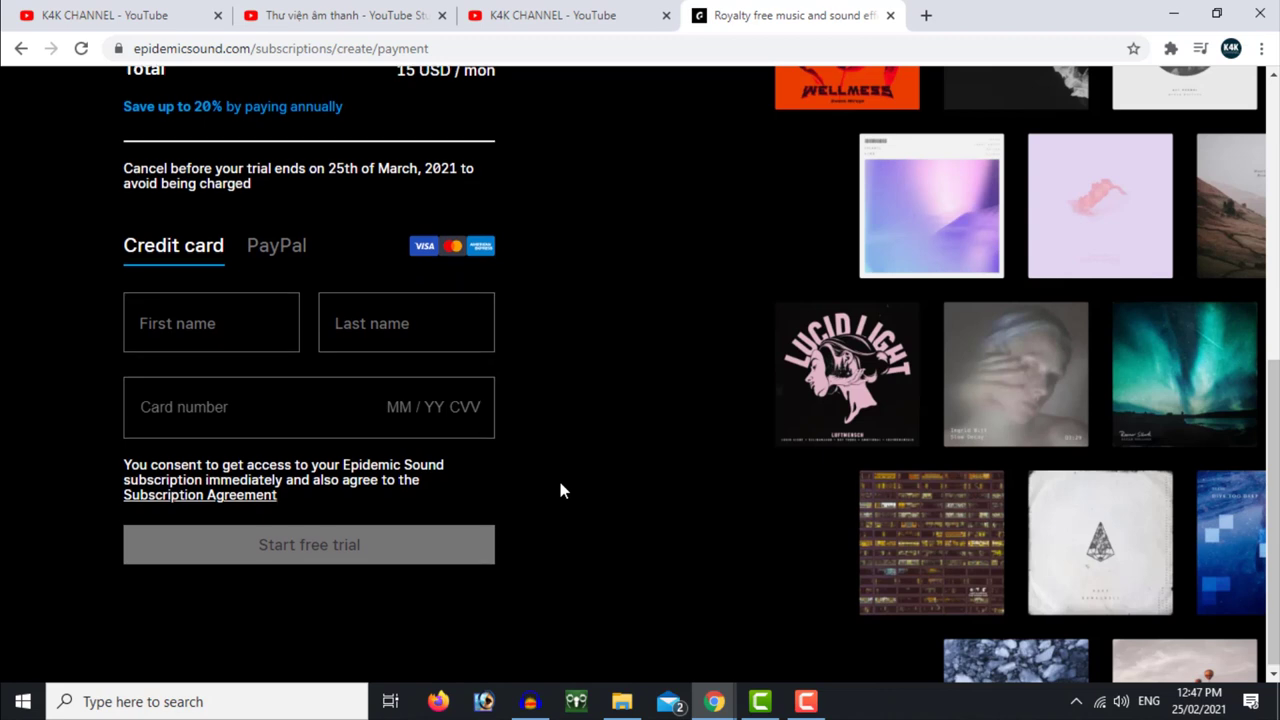
scroll(558, 489, up, 1)
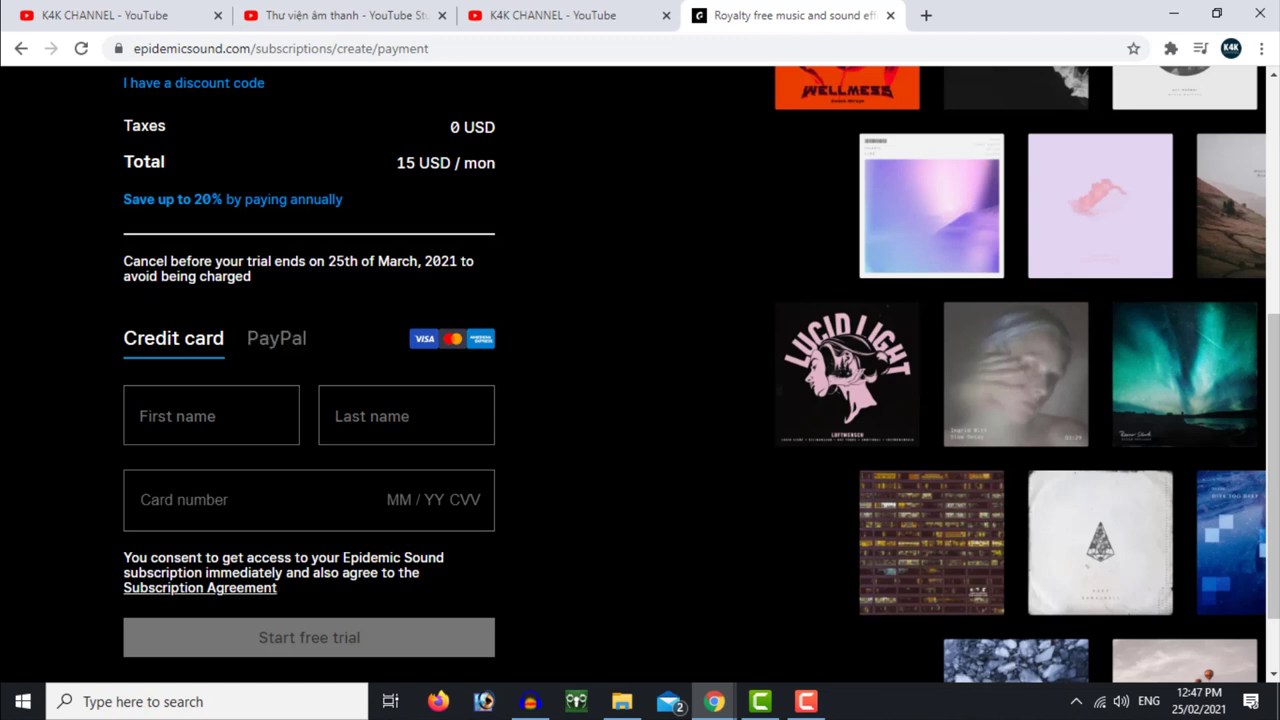
drag(124, 262, 287, 286)
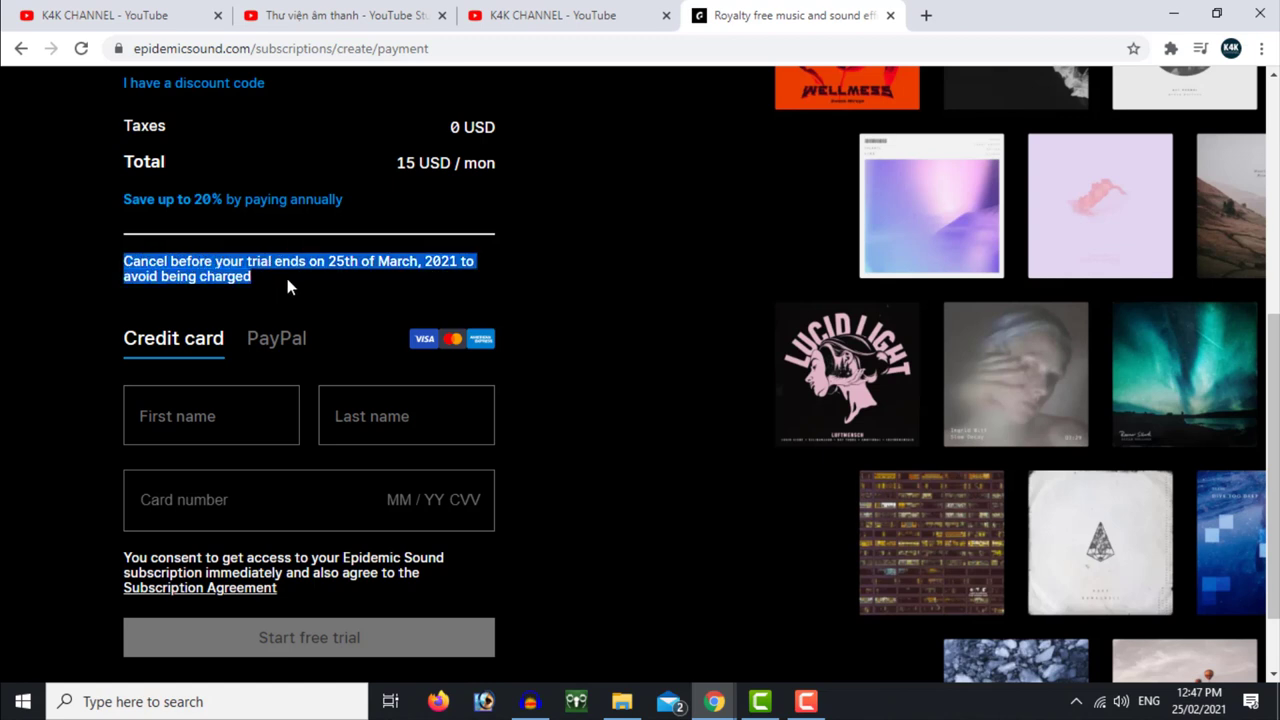
click(345, 285)
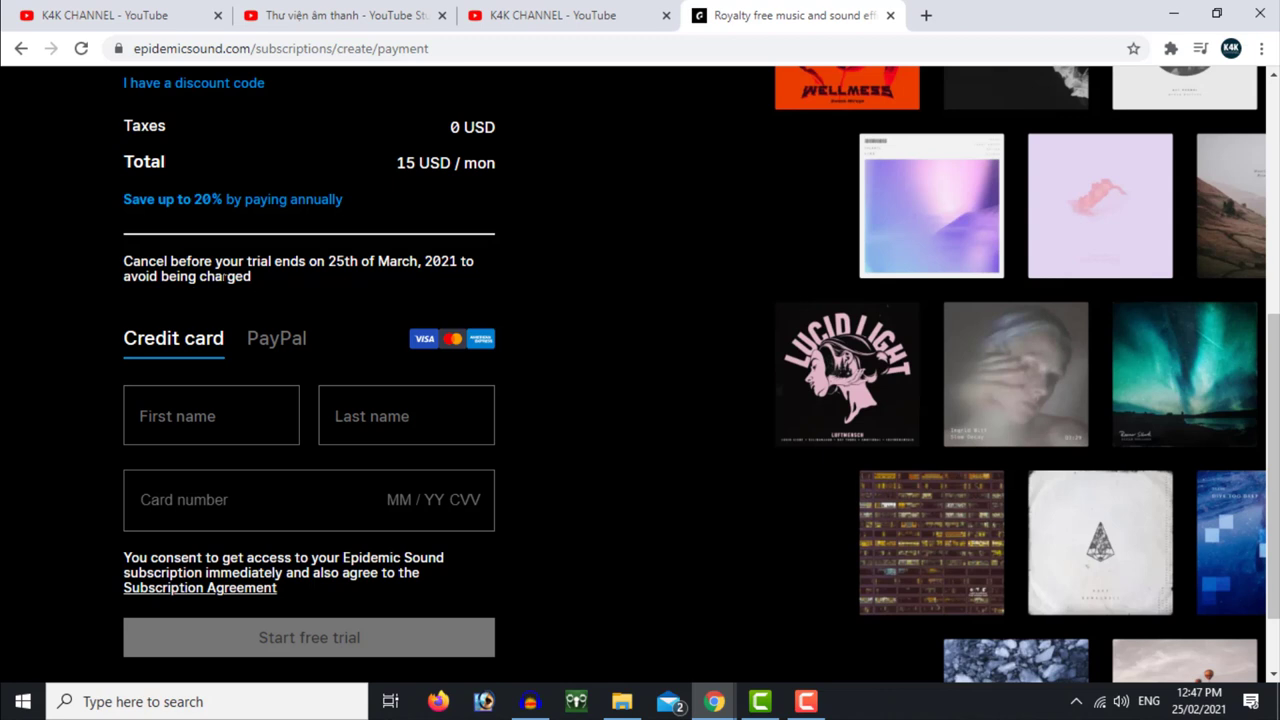
drag(124, 262, 263, 270)
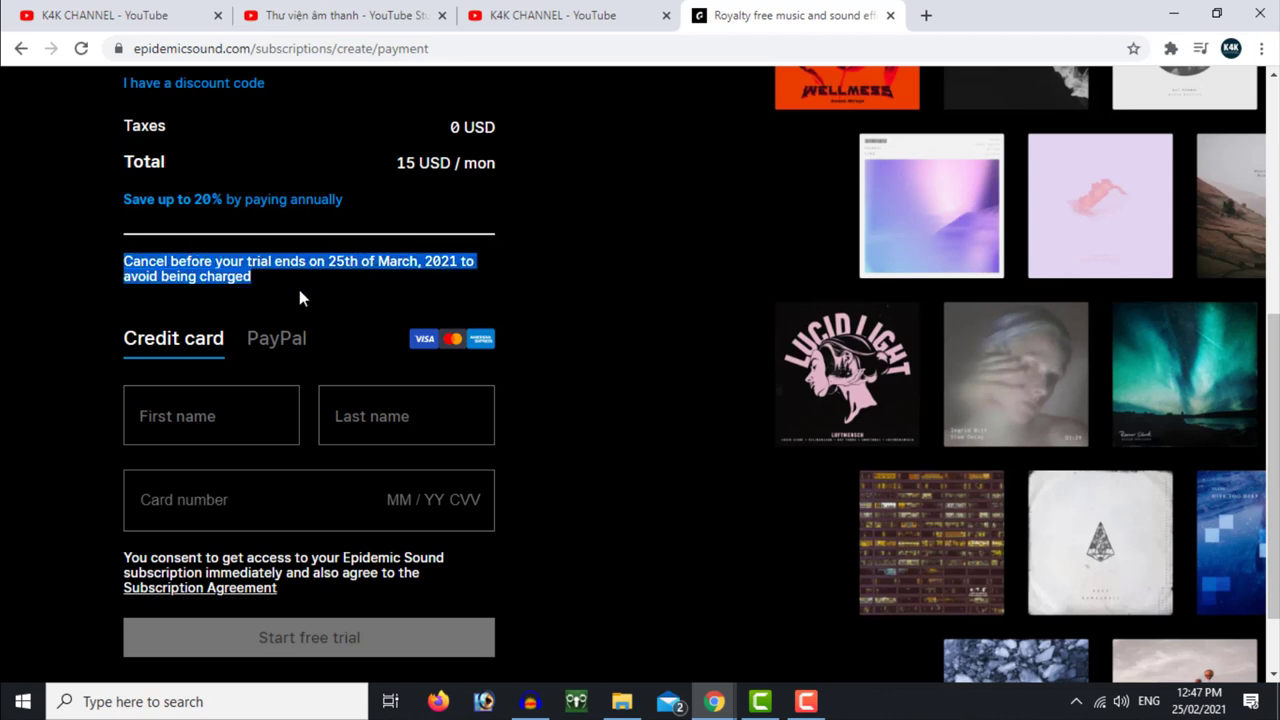
scroll(400, 415, down, 1)
scroll(403, 403, up, 1)
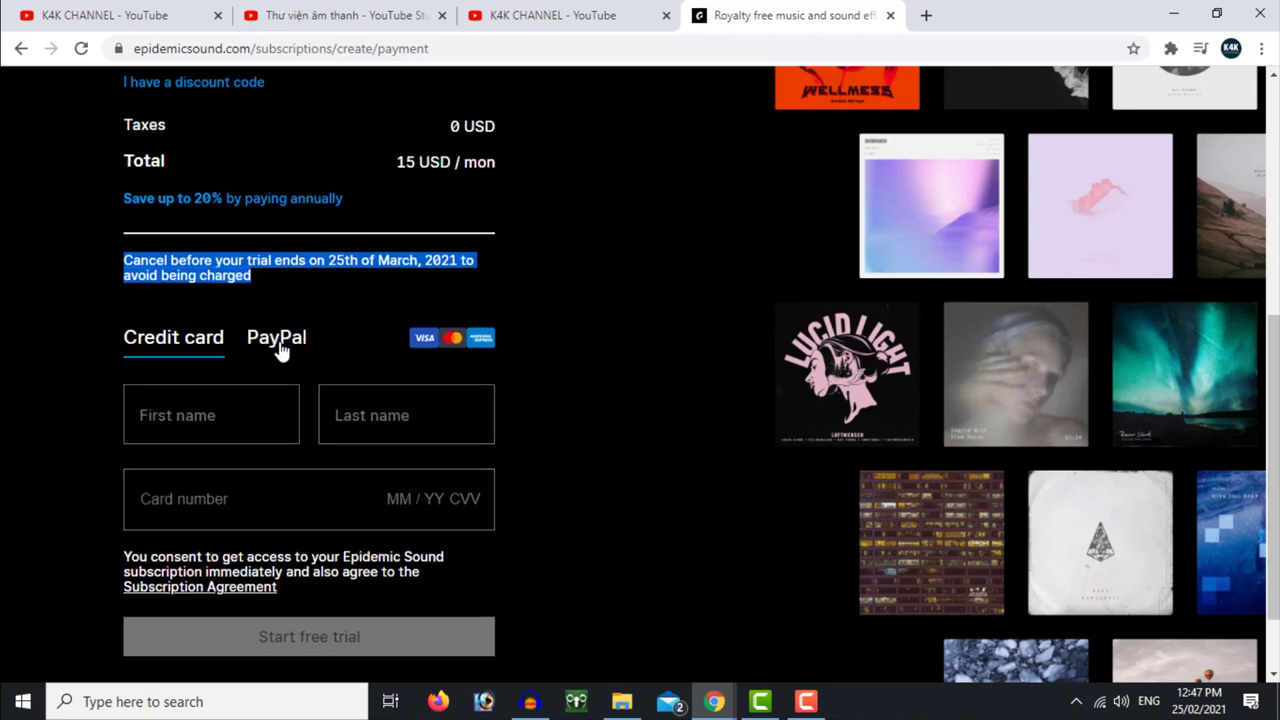
Choose PayPal as the payment method and bring up the PayPal login
click(279, 346)
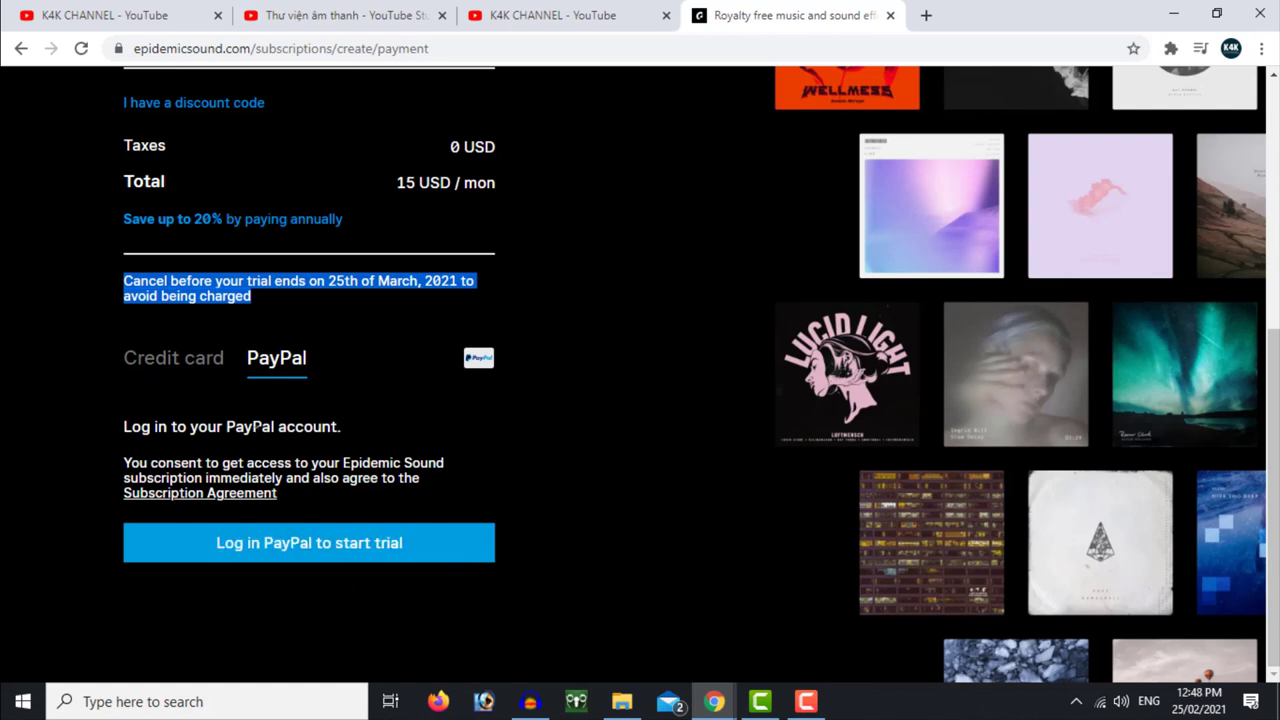
click(341, 551)
click(594, 336)
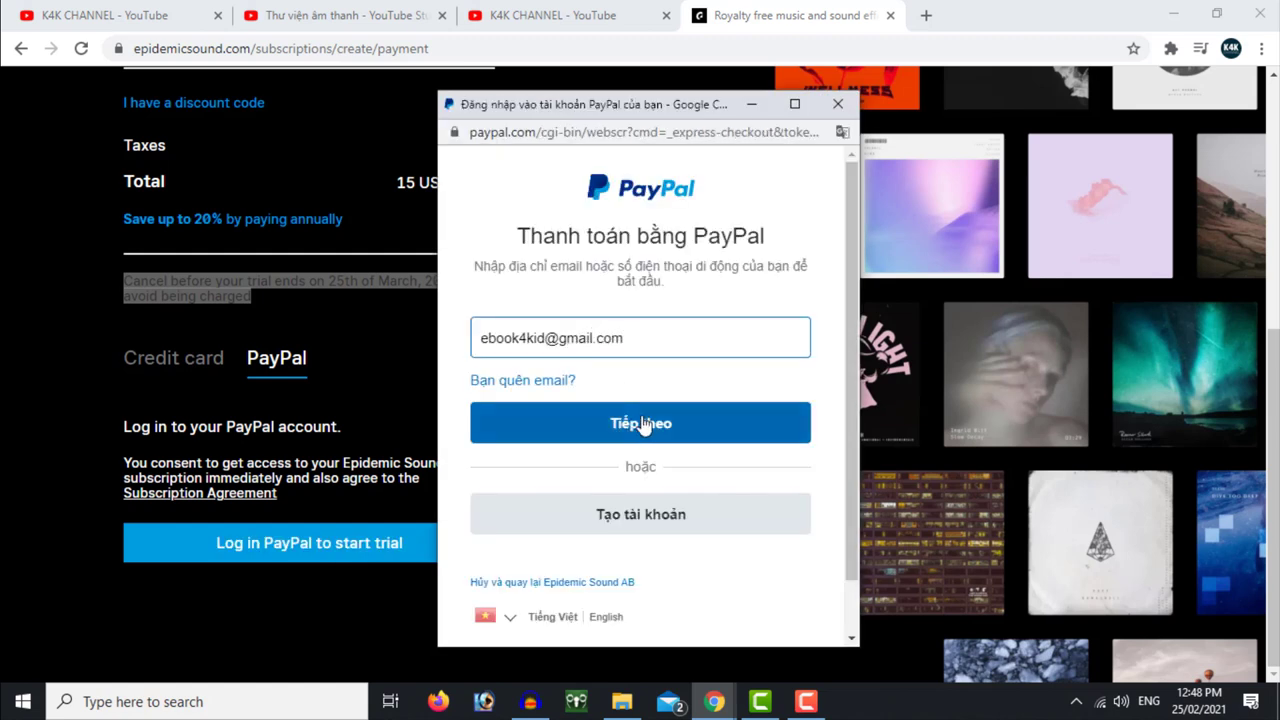
Sign in to PayPal with the account e-mail and password, save the login, and approve the payment
click(641, 423)
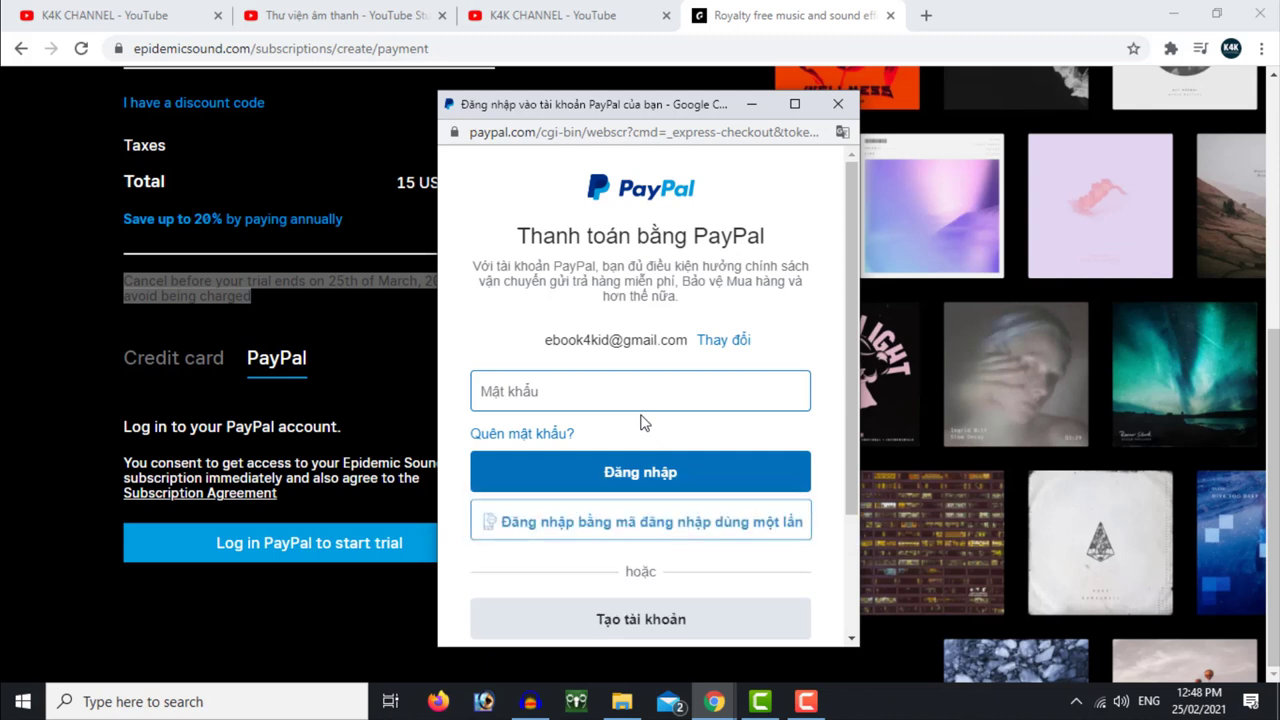
text(*)
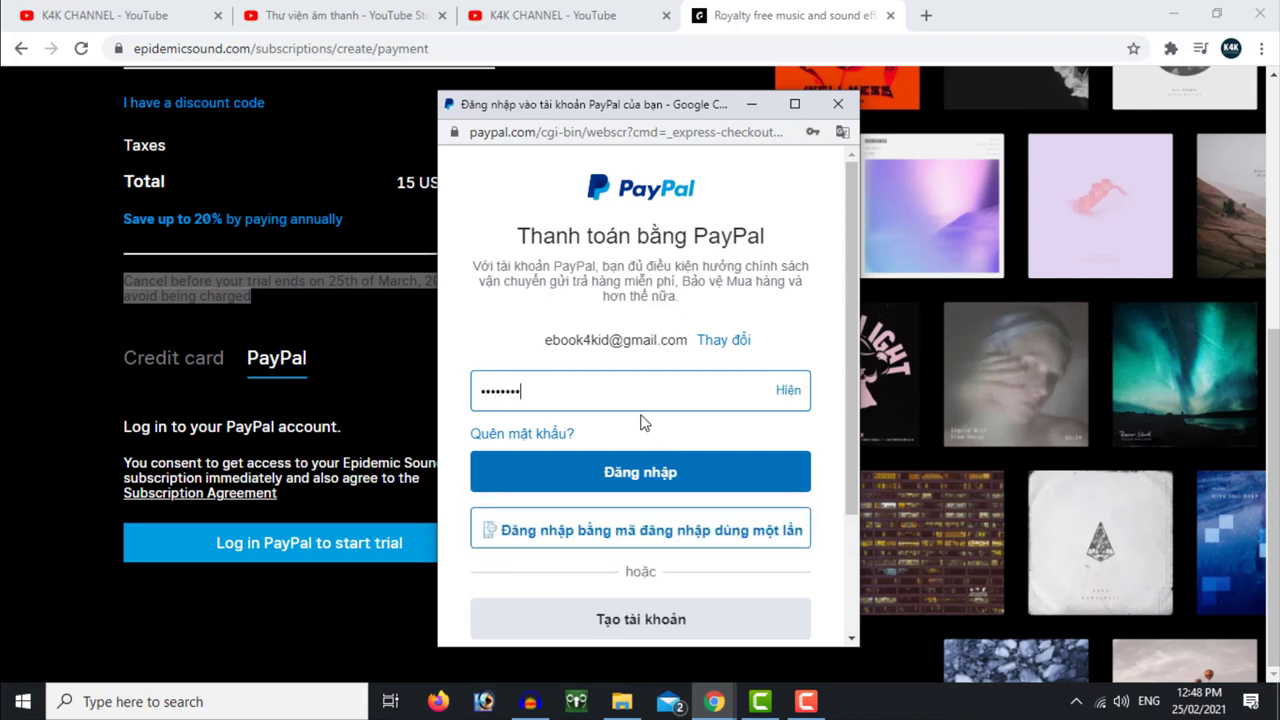
text(*******)
key(Return)
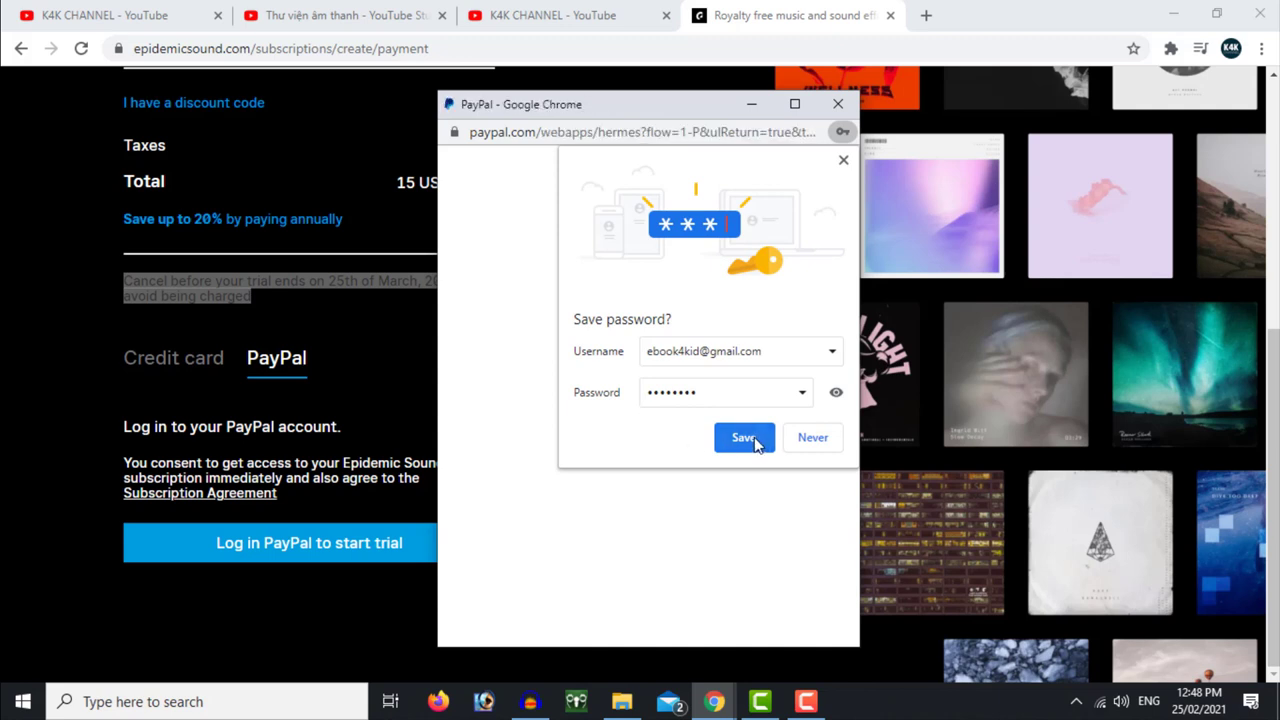
click(745, 438)
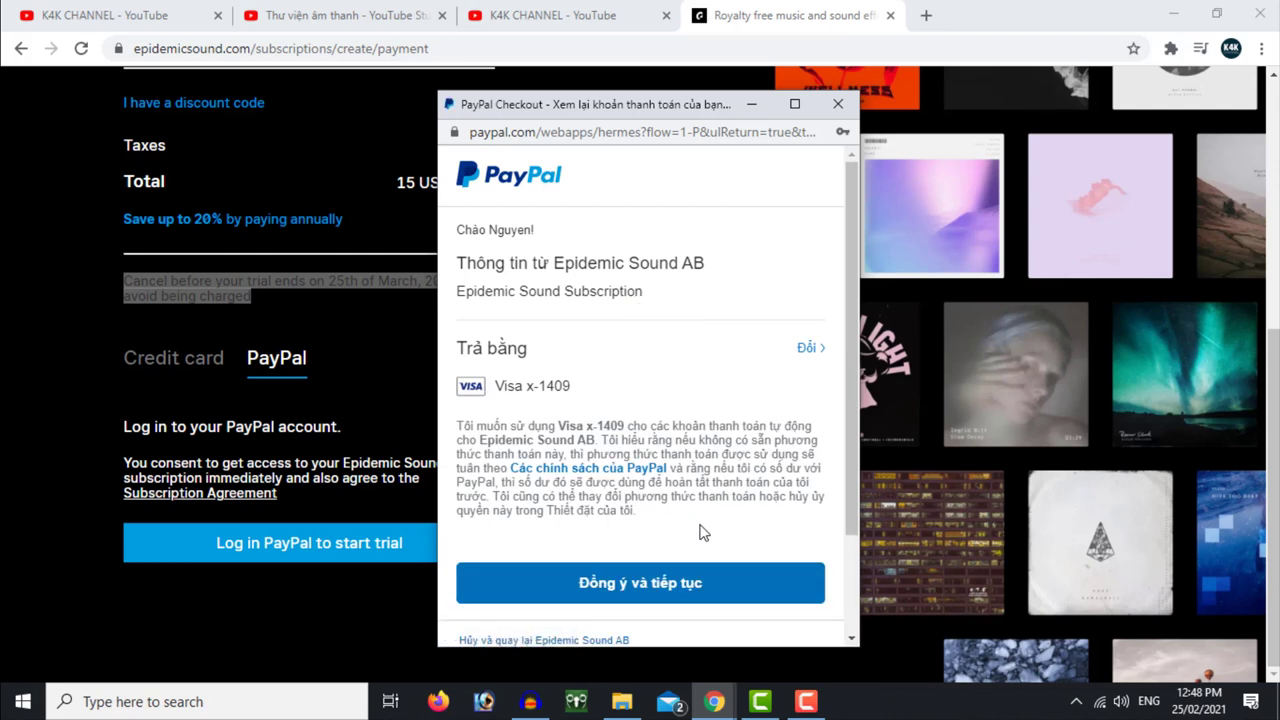
click(664, 590)
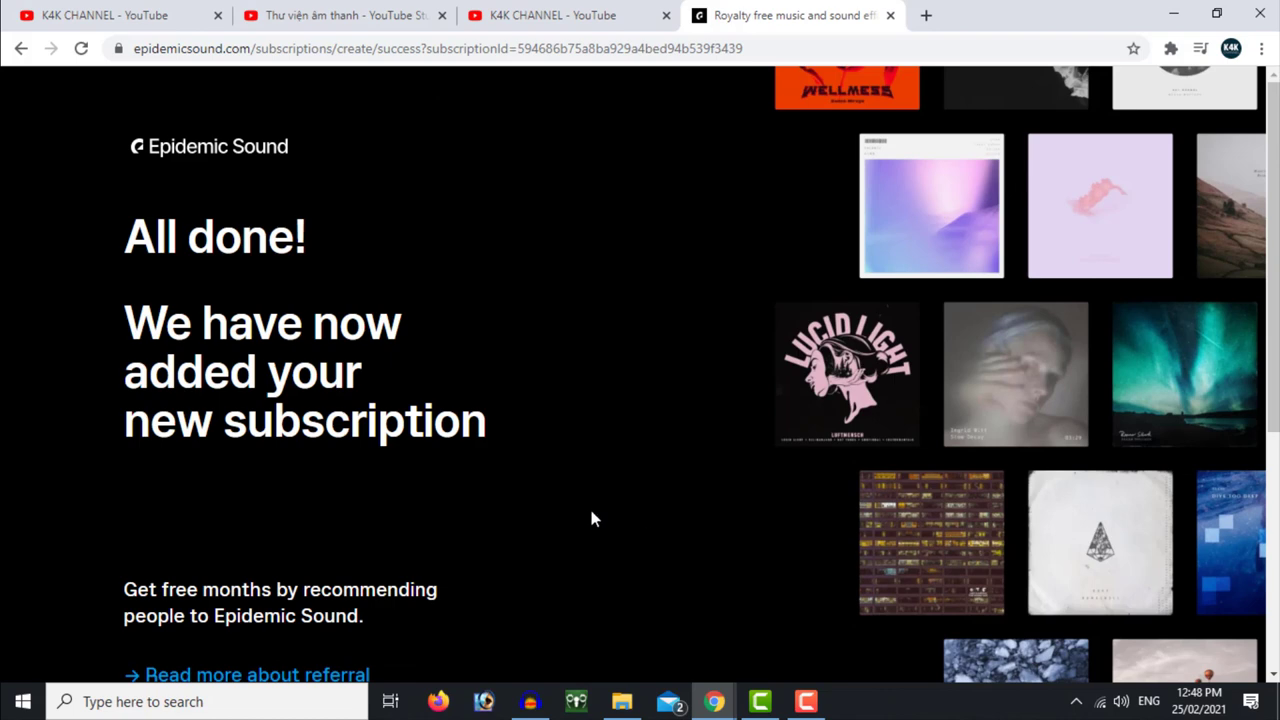
From the 'All done!' confirmation page, go on to Explore the music
drag(140, 236, 336, 240)
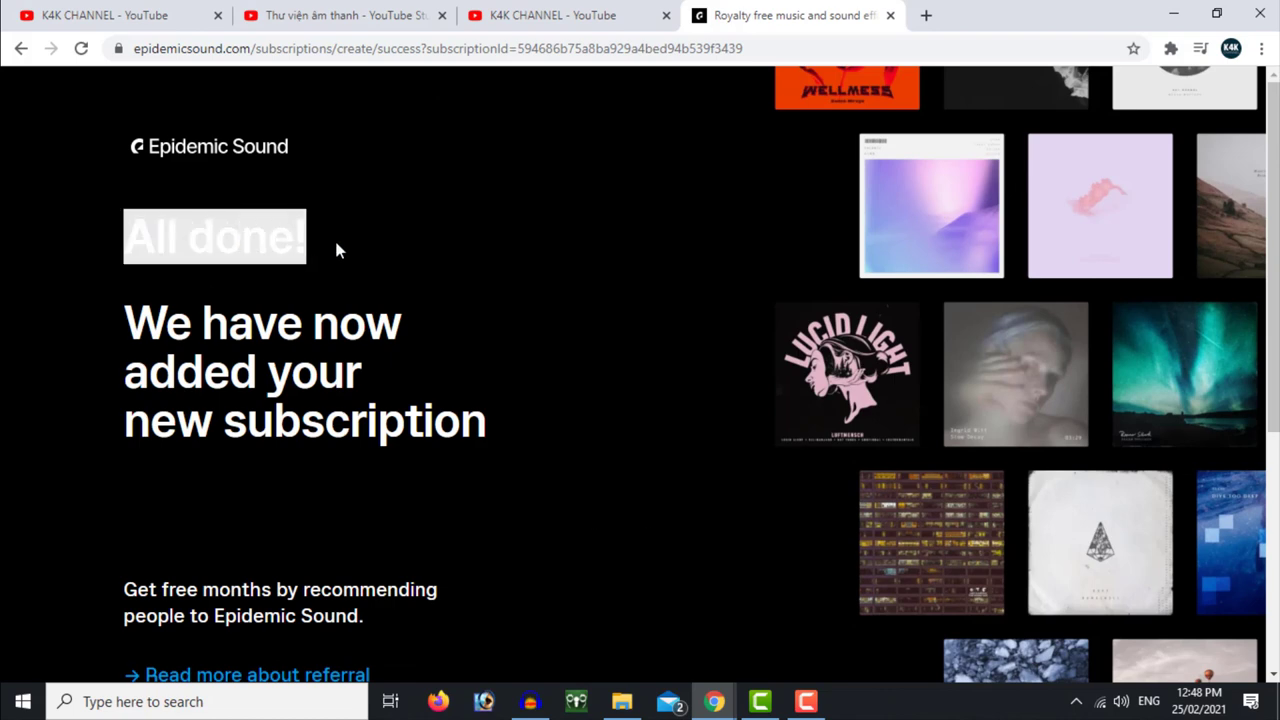
scroll(452, 415, down, 4)
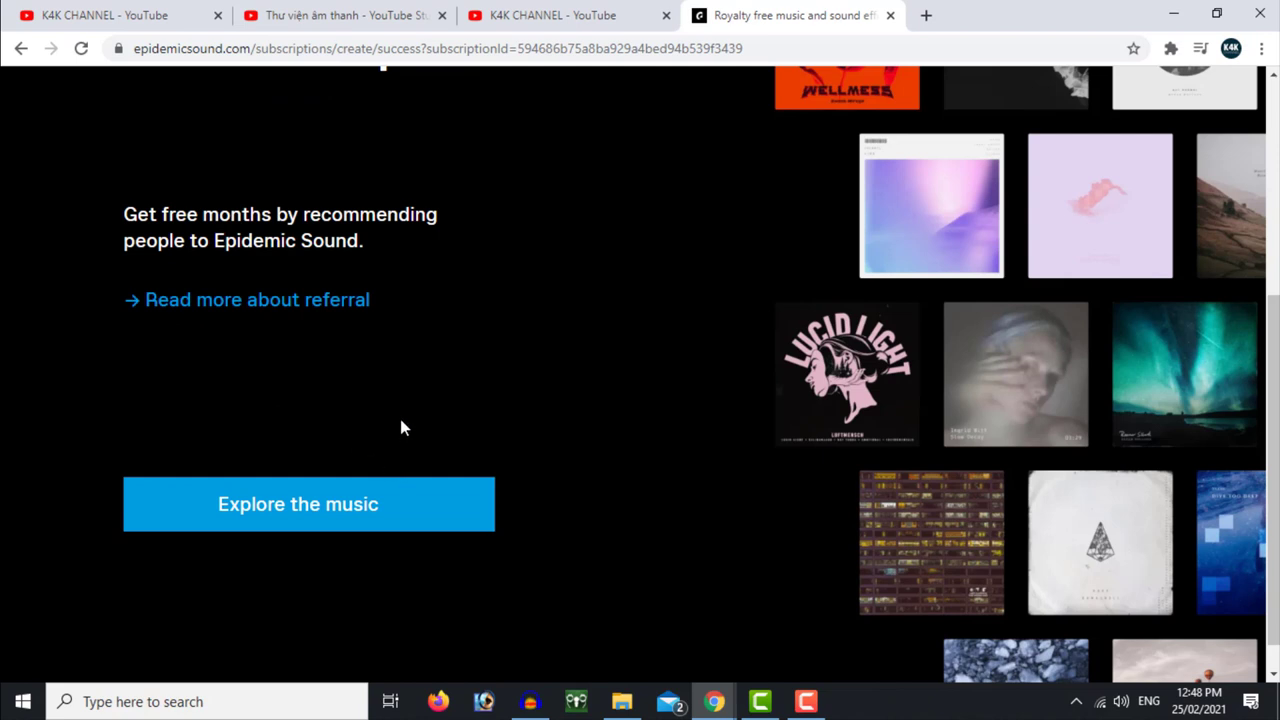
click(297, 510)
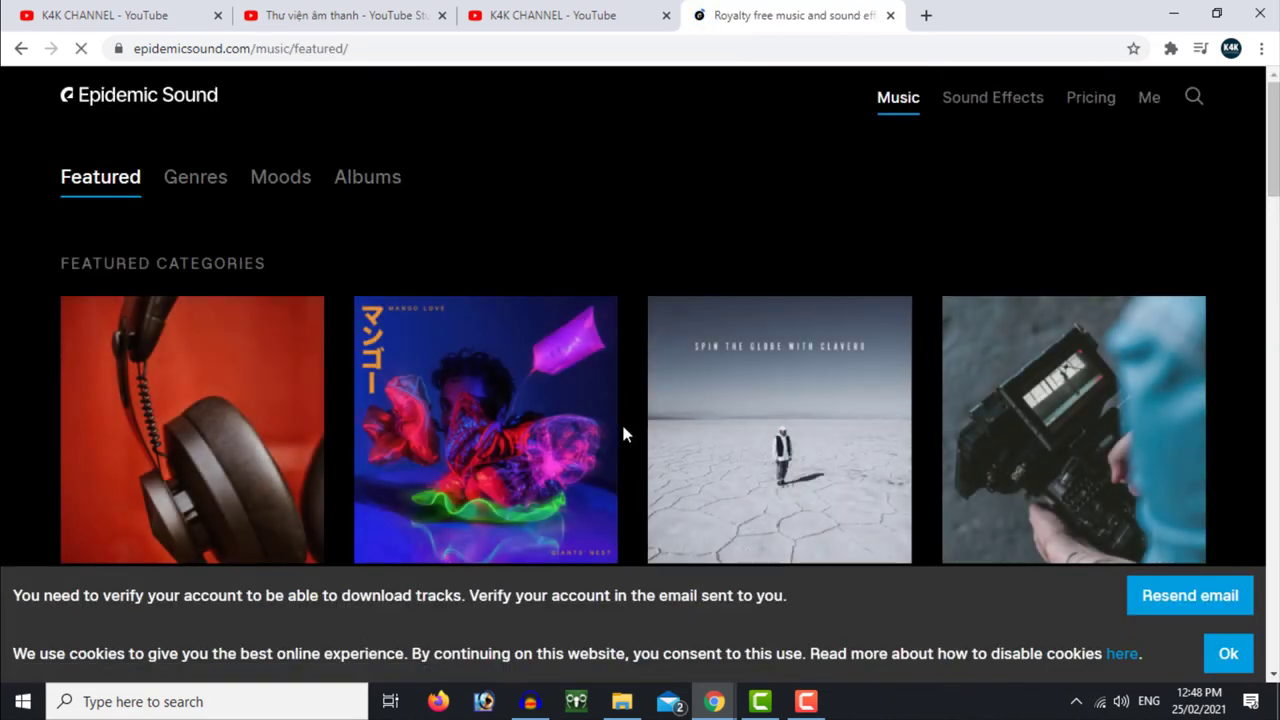
Dismiss the cookie notice on the Featured music page with Ok
scroll(621, 433, down, 12)
scroll(623, 434, down, 1)
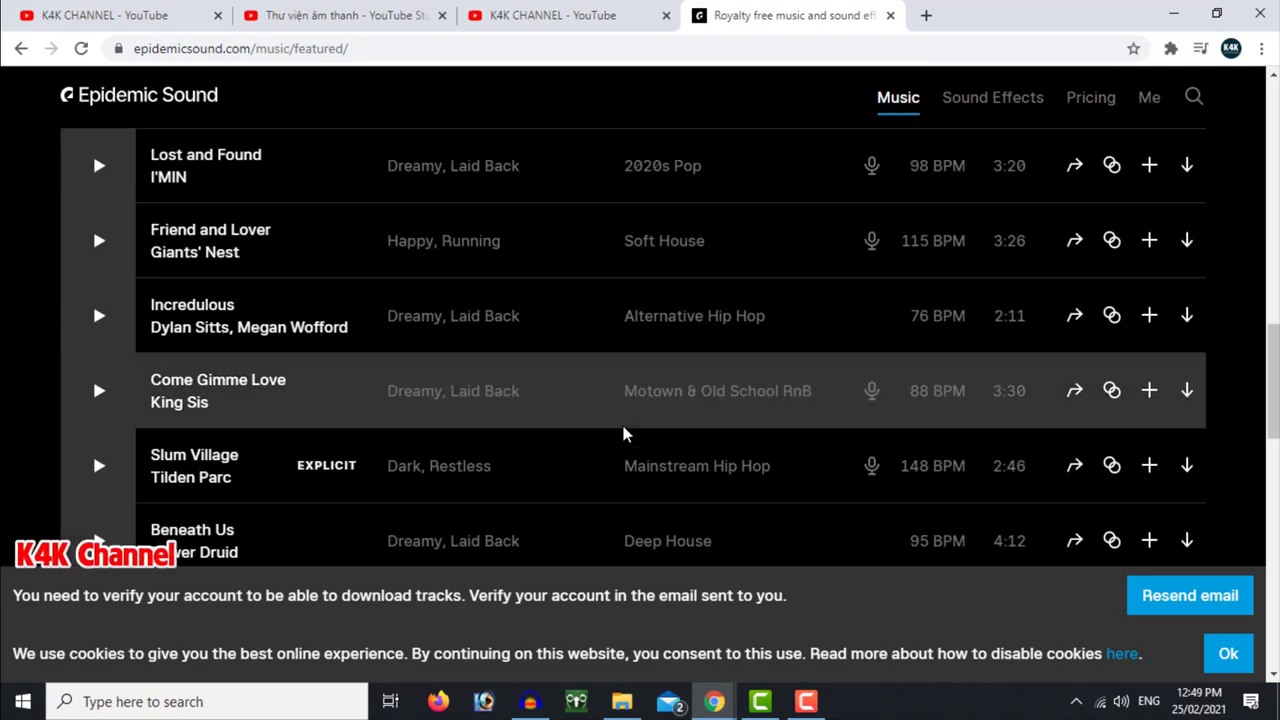
scroll(623, 434, up, 4)
scroll(623, 434, up, 5)
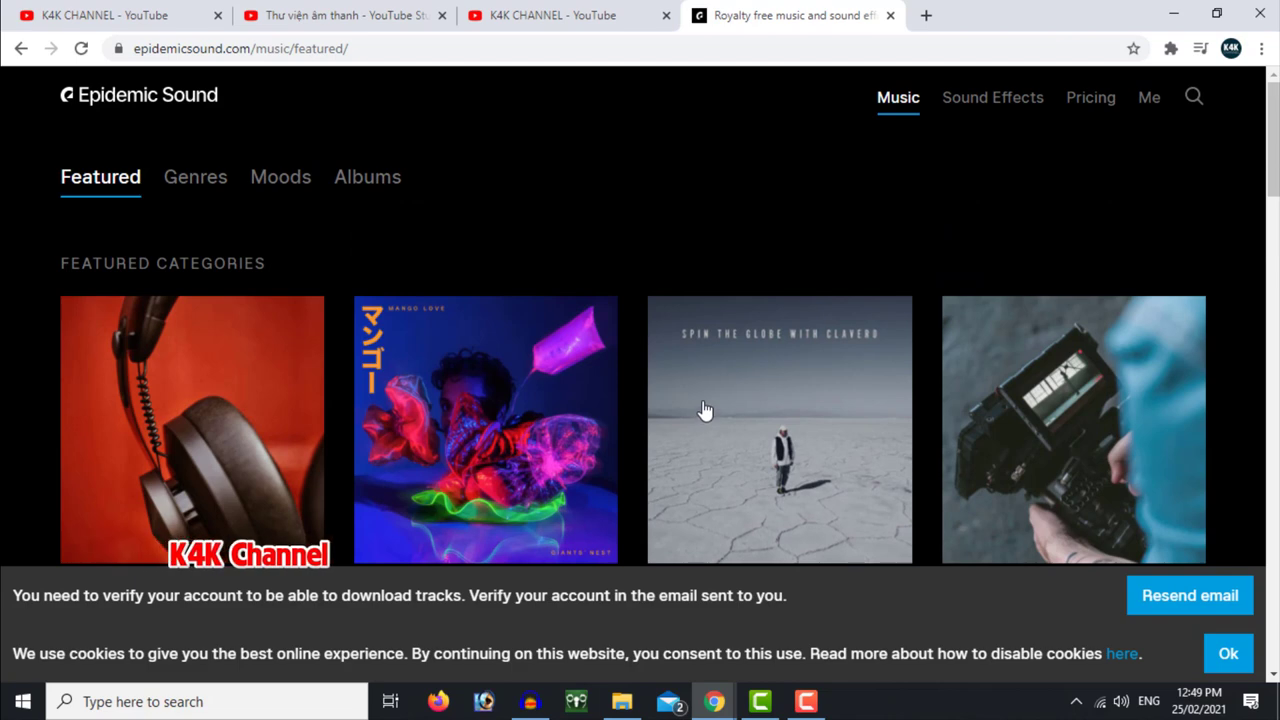
scroll(703, 410, down, 2)
click(1224, 655)
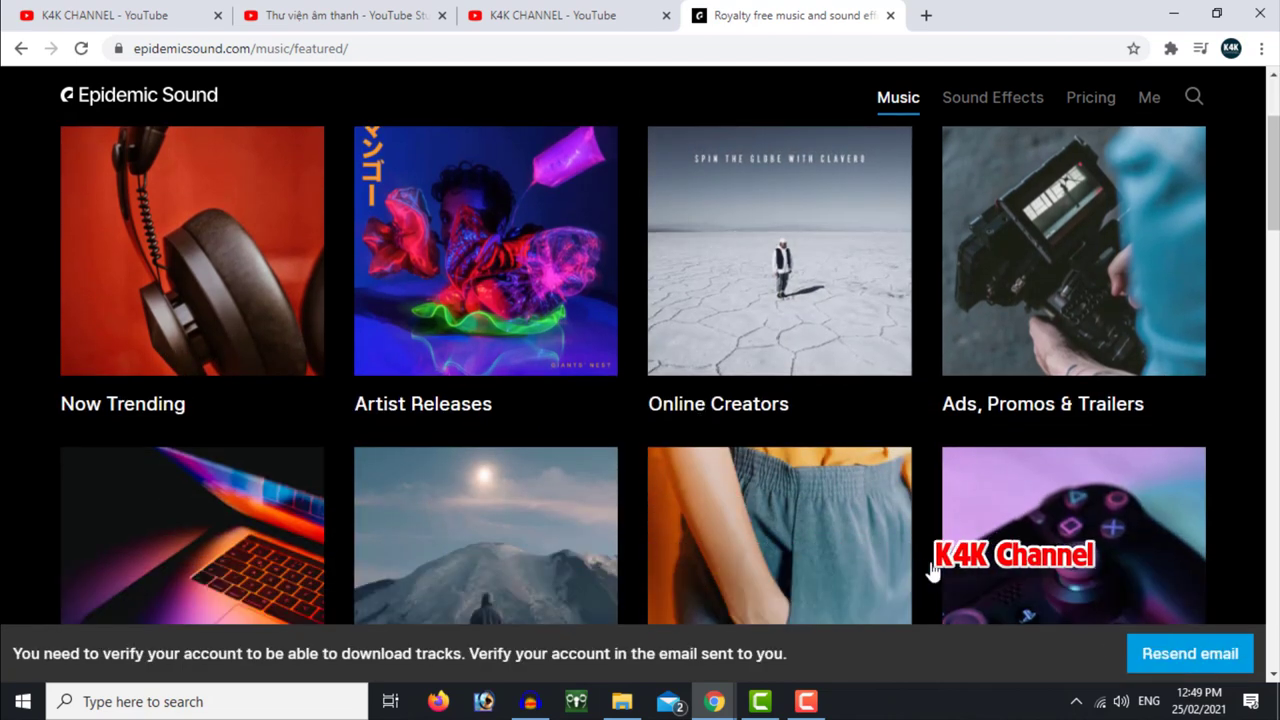
scroll(628, 525, up, 2)
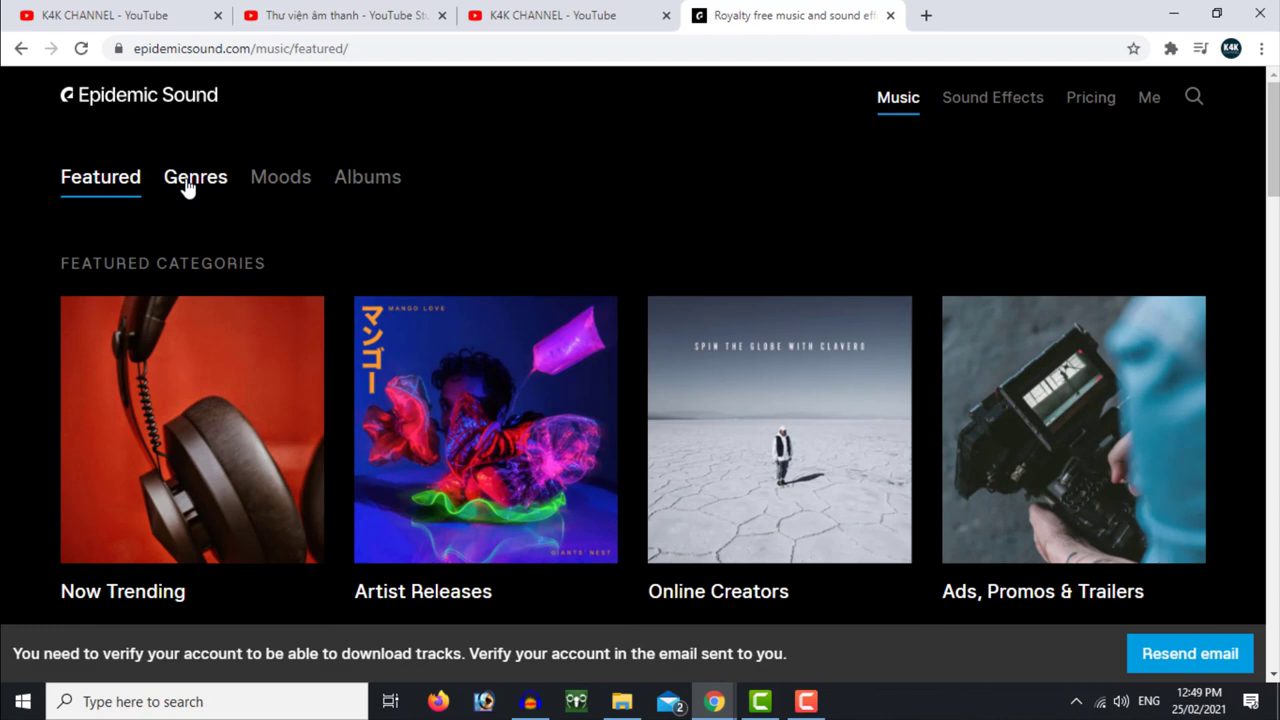
Under Genres, open Children / Lullabies and browse tracks like Rock-A-Bye Baby and Gentle Melody
click(188, 189)
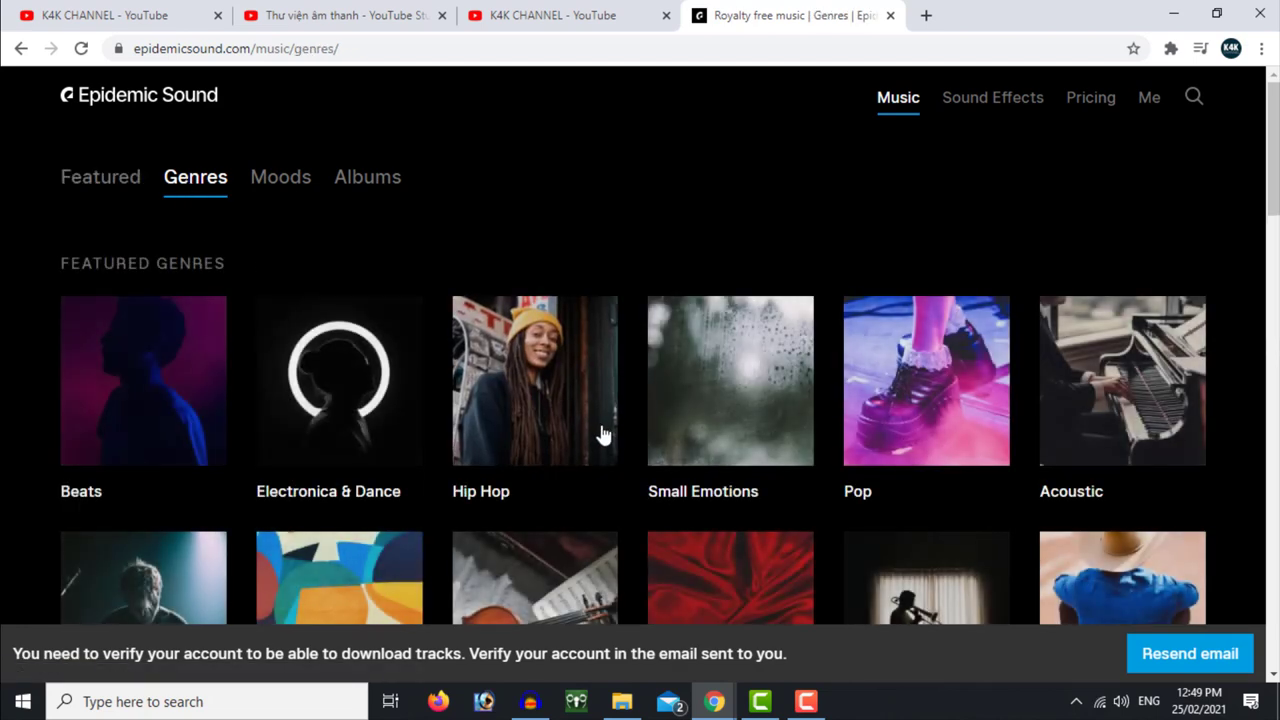
scroll(603, 434, down, 3)
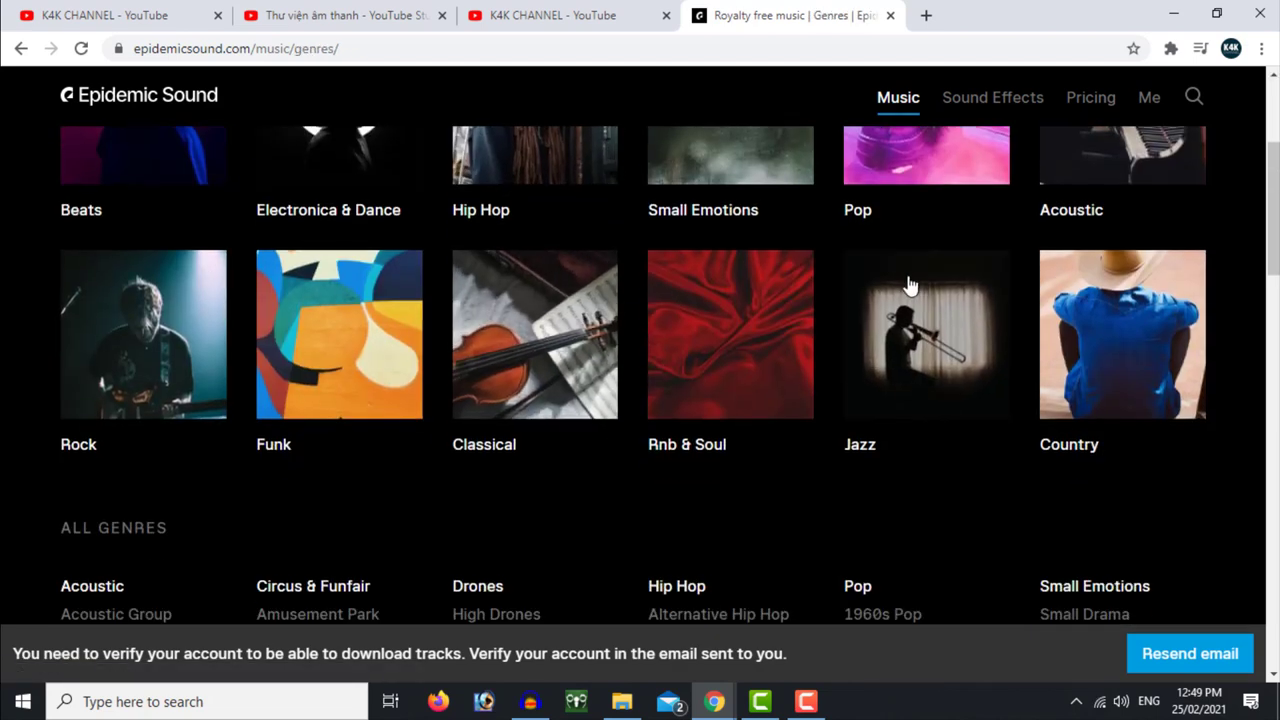
scroll(951, 346, down, 4)
scroll(950, 340, up, 1)
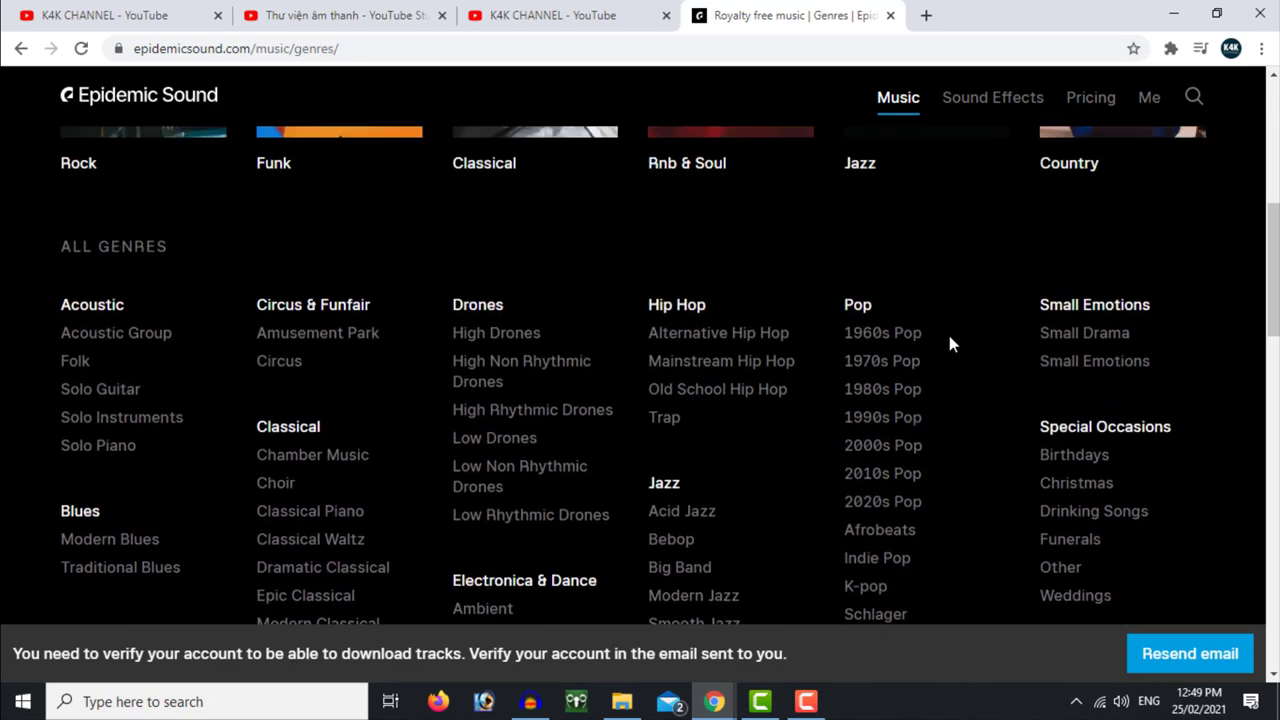
scroll(951, 344, down, 2)
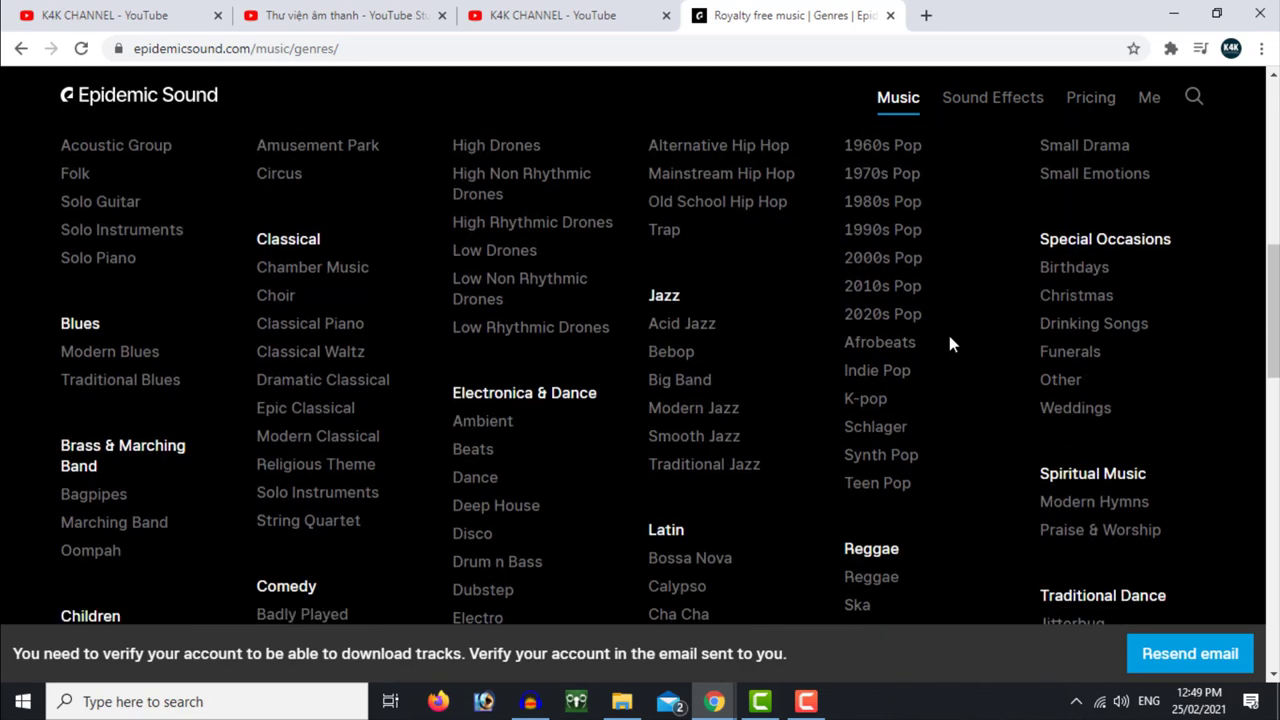
scroll(950, 344, down, 2)
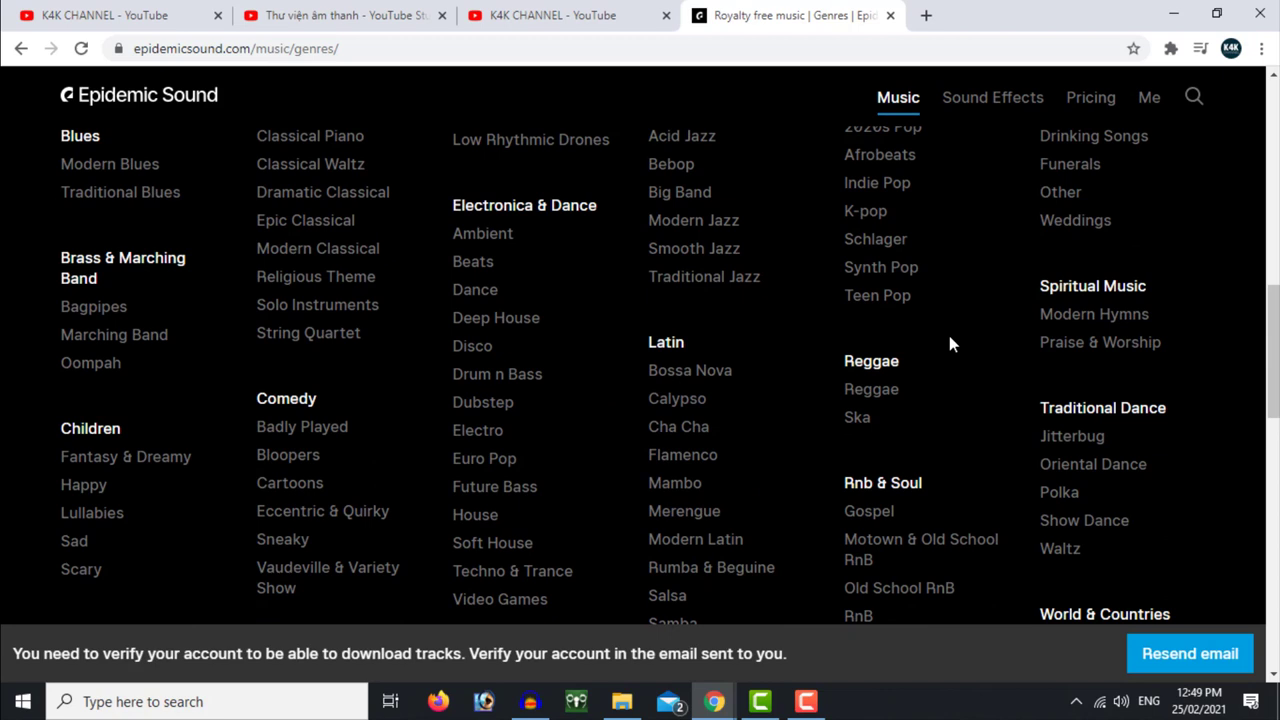
click(104, 516)
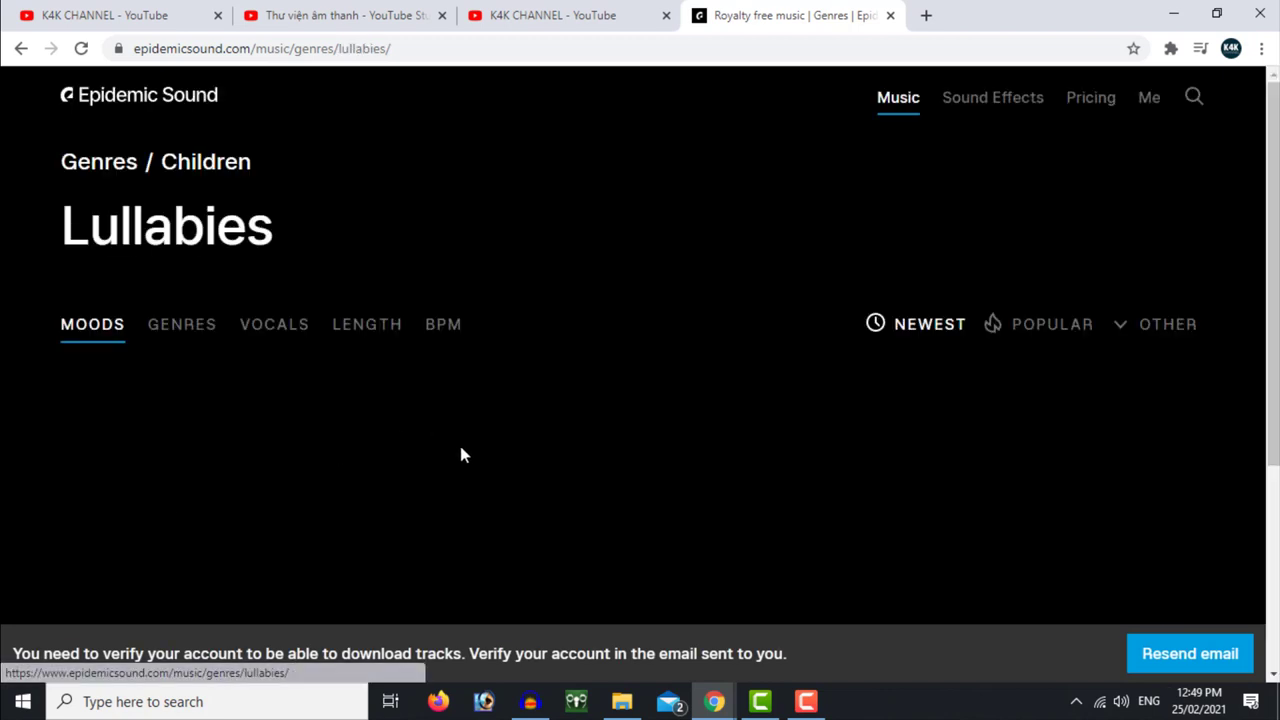
scroll(686, 449, down, 2)
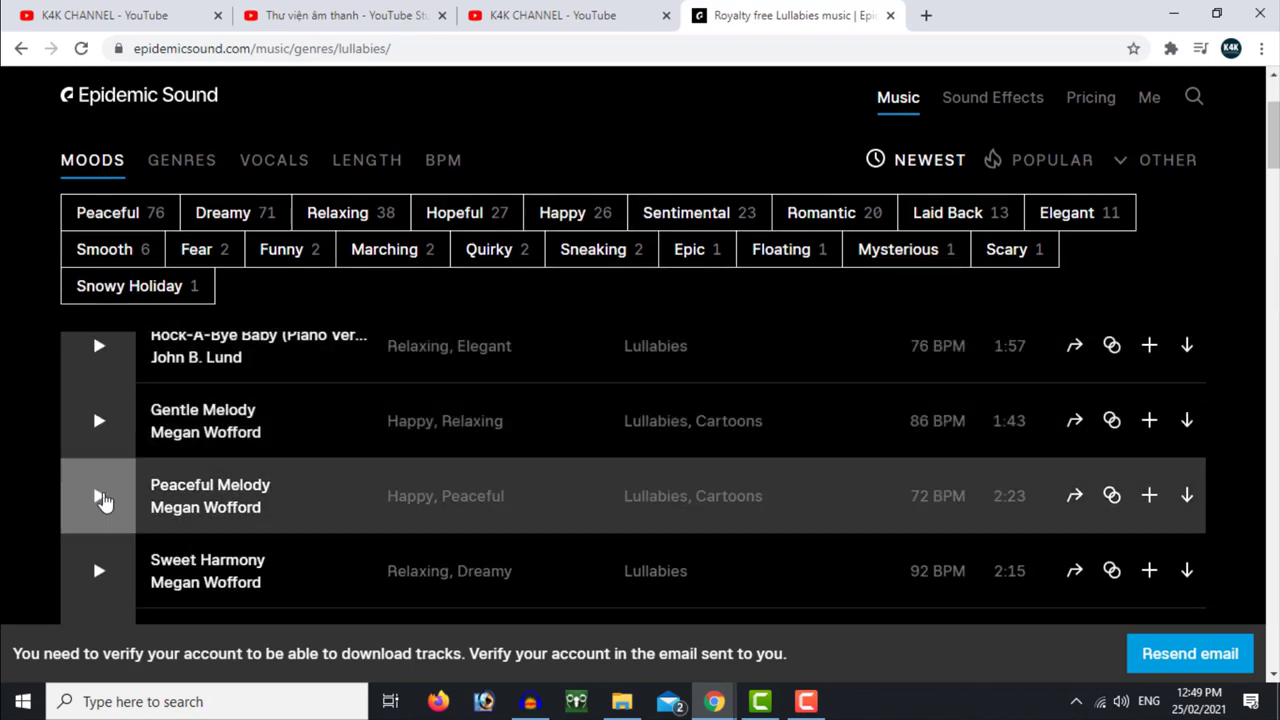
scroll(277, 451, up, 3)
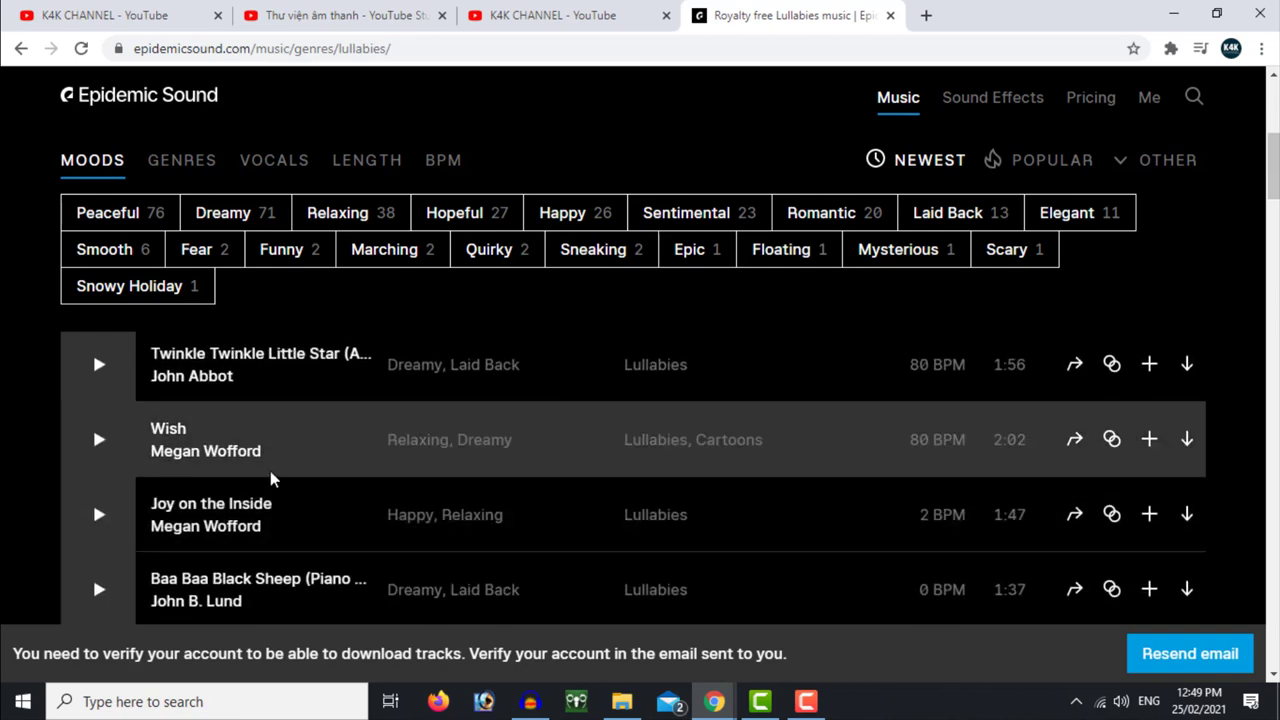
scroll(574, 500, down, 3)
scroll(1100, 515, up, 2)
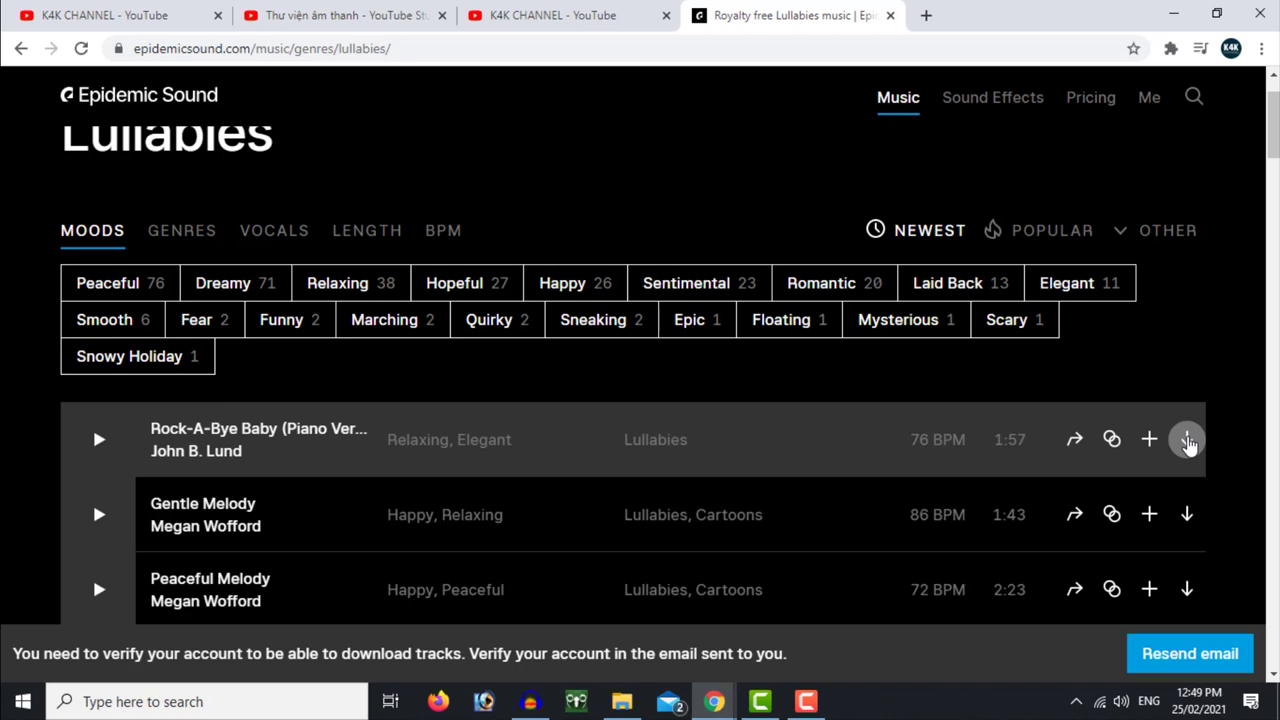
Request Download all stems for Rock-A-Bye Baby (Piano Version)
click(1187, 441)
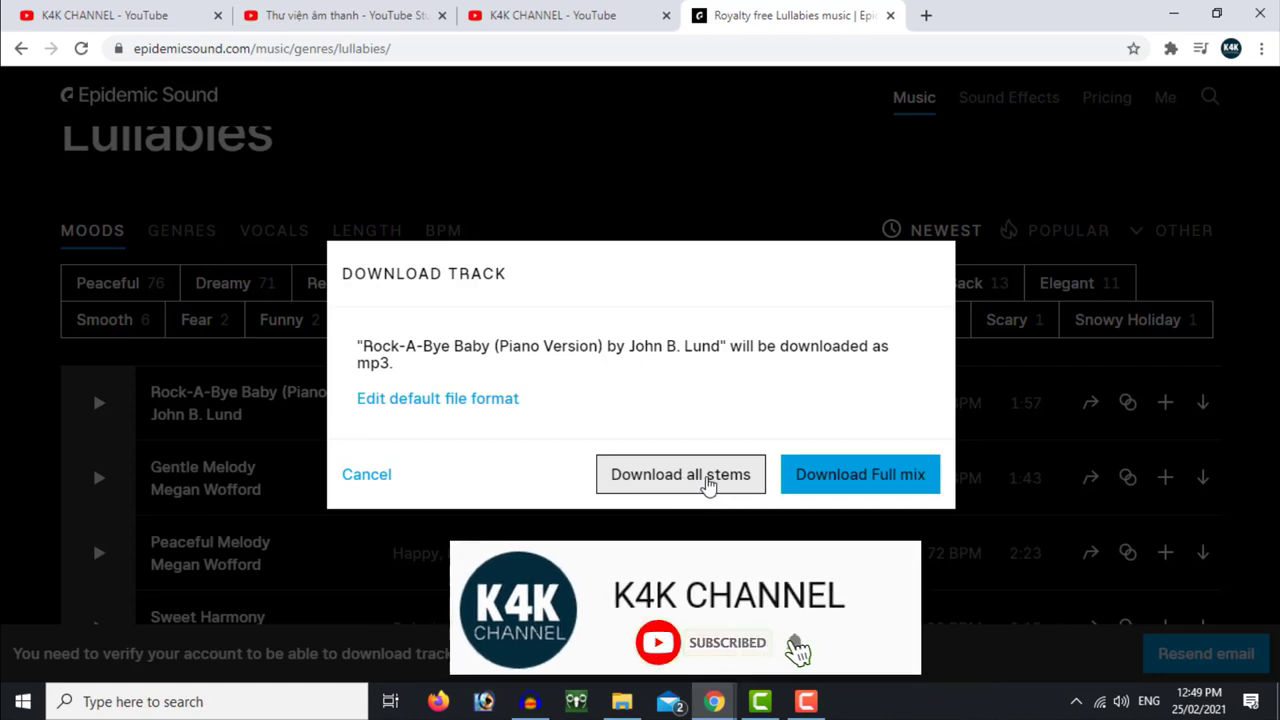
click(708, 480)
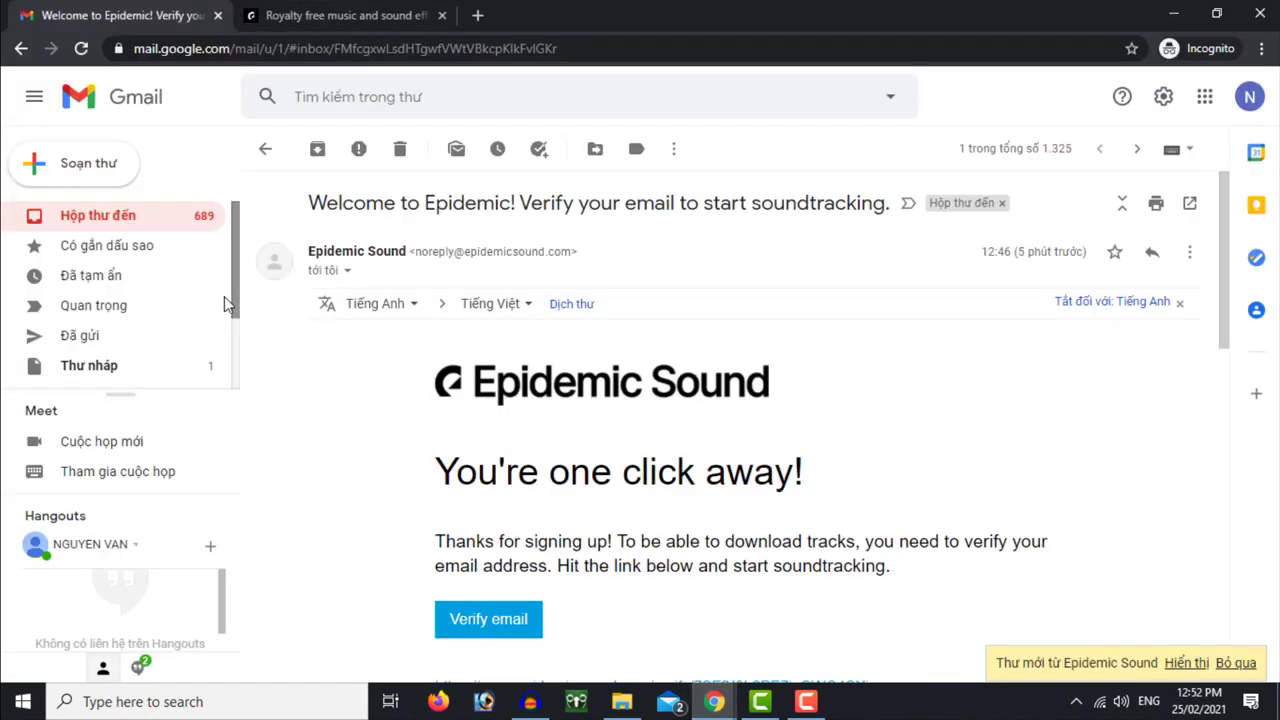
From the verification link, enter the account e-mail address and password on the Epidemic Sound login form
click(490, 620)
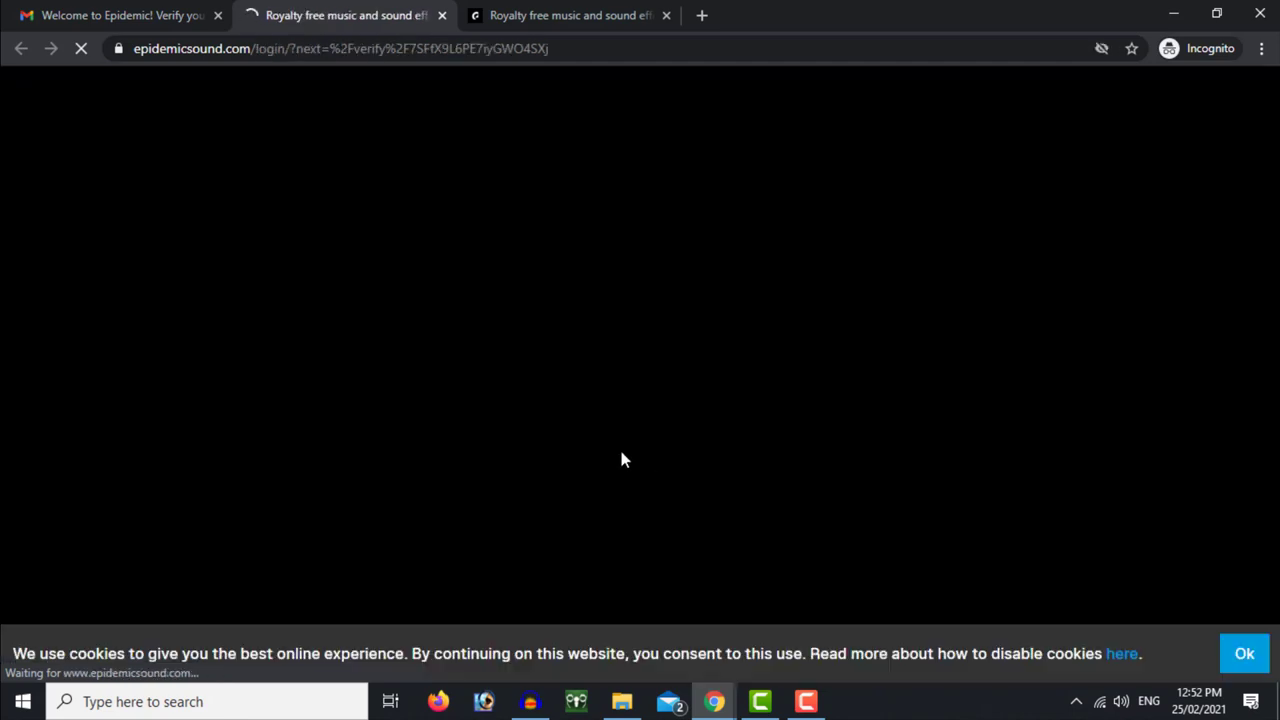
scroll(617, 442, down, 3)
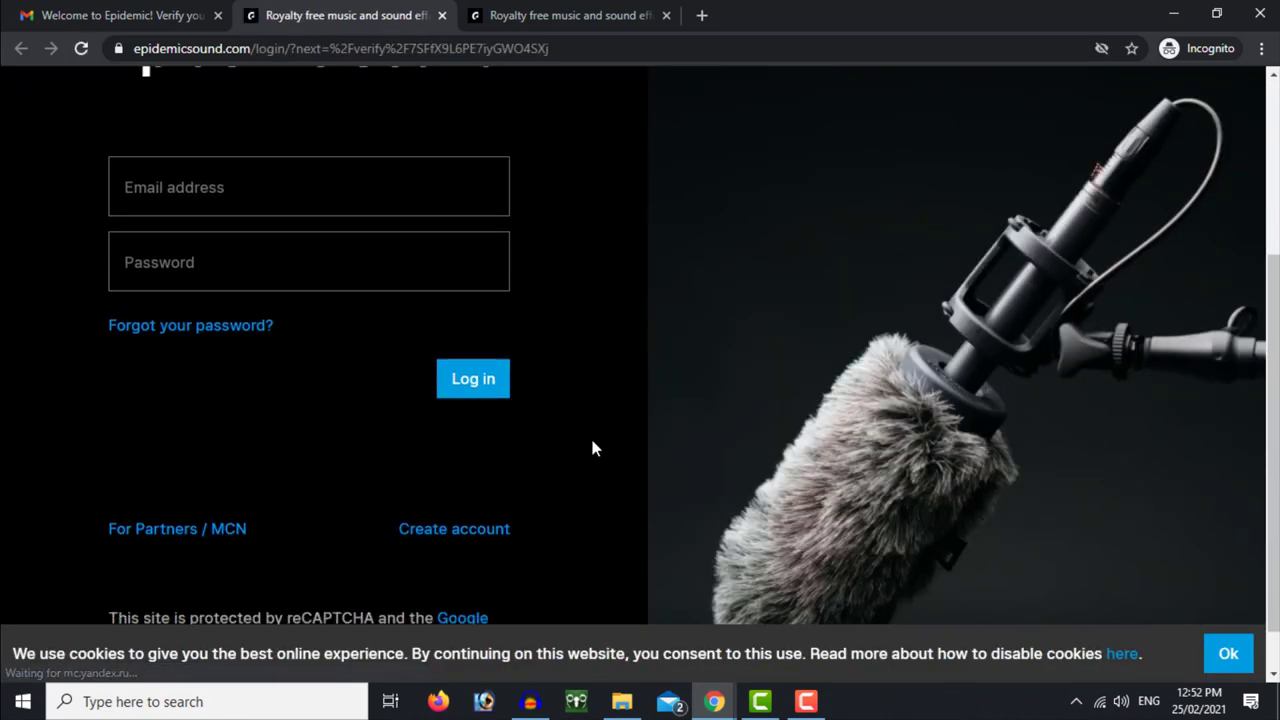
click(124, 187)
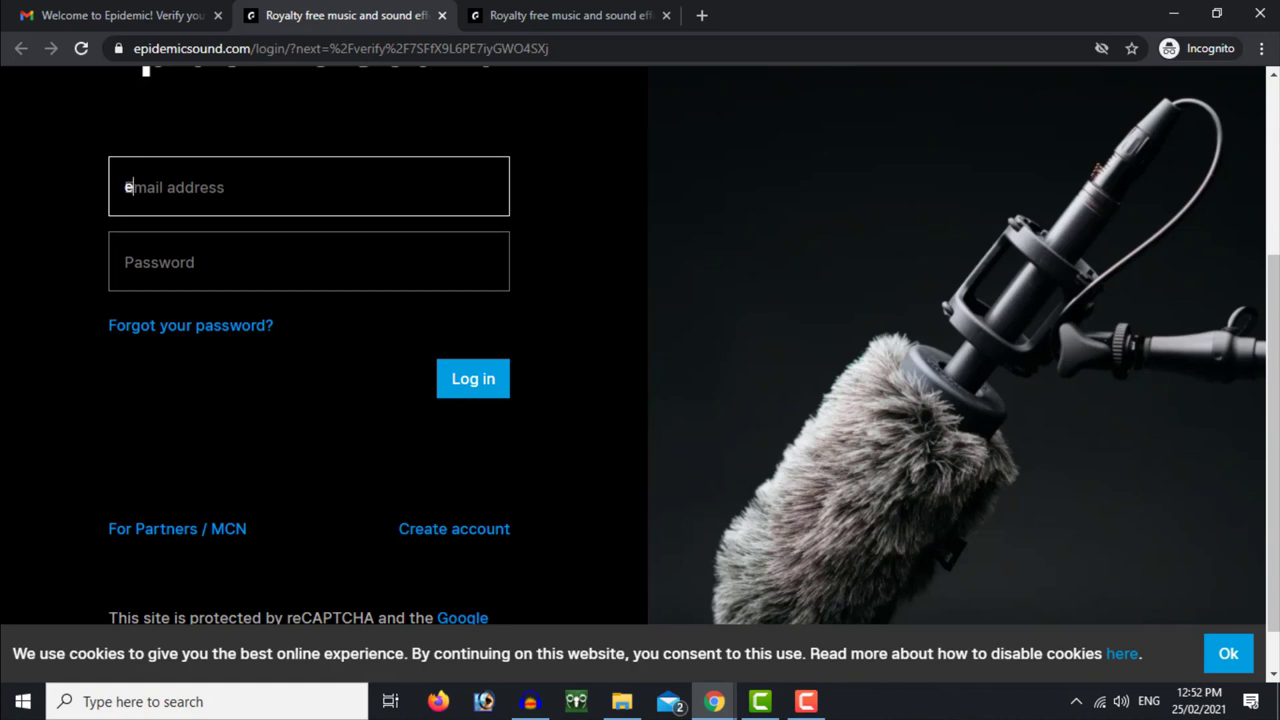
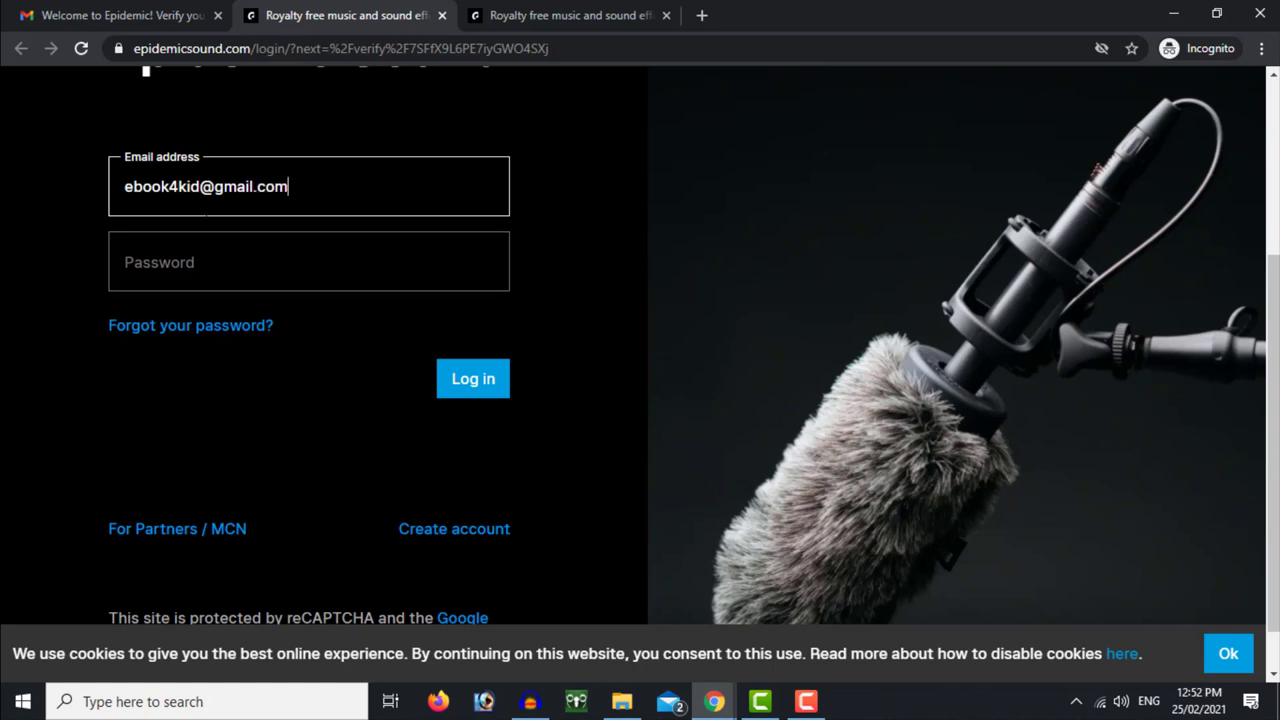
click(308, 262)
text(•••)
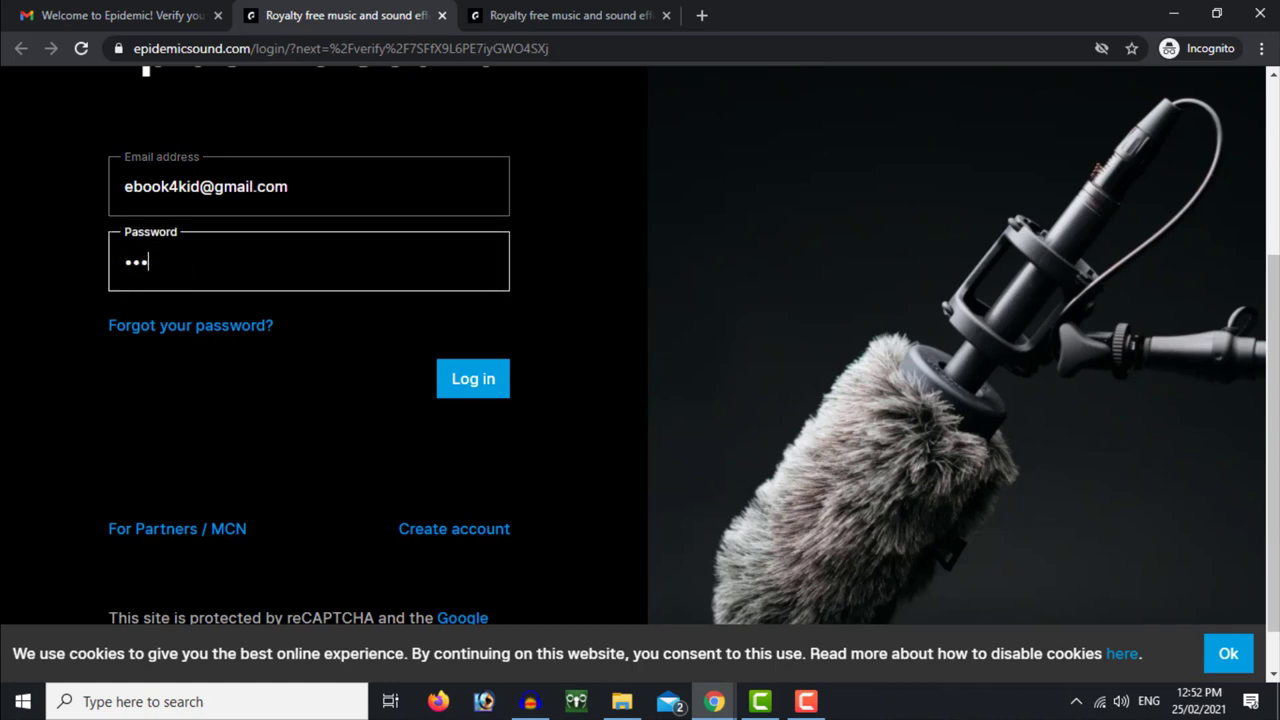
text(•••••)
Log in to the Epidemic Sound account
click(477, 386)
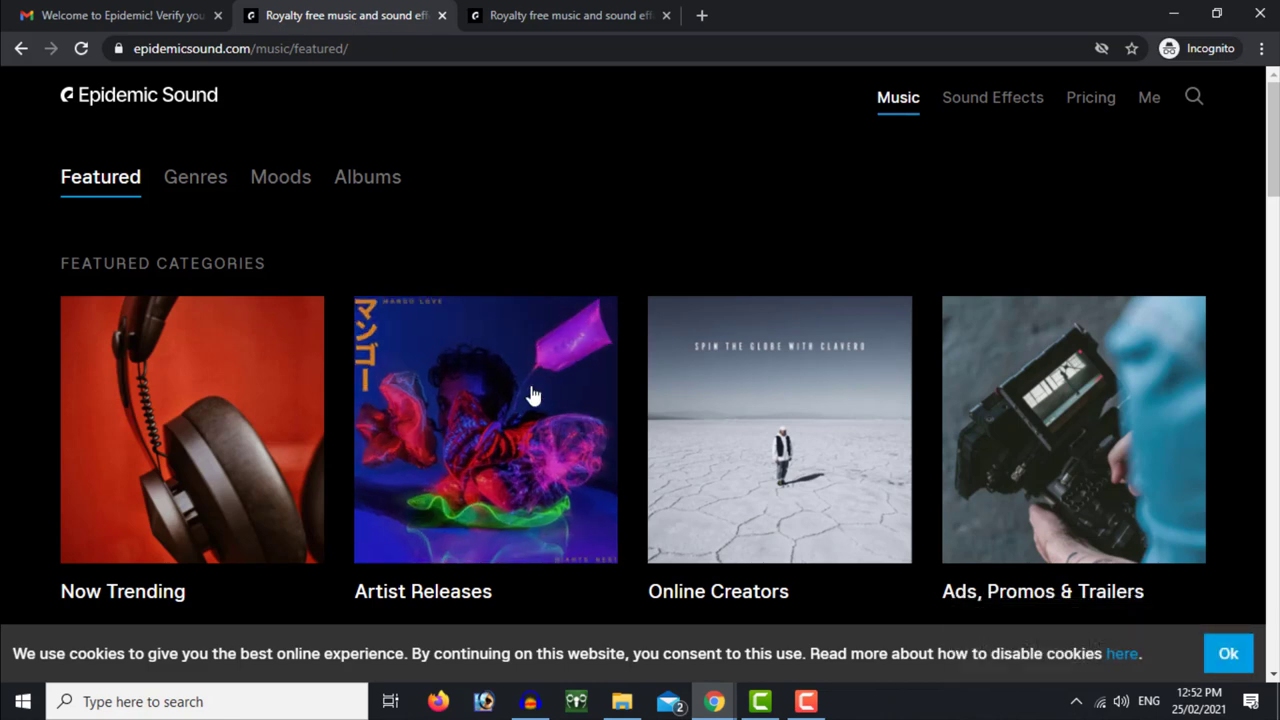
scroll(529, 394, down, 4)
scroll(531, 394, up, 4)
Browse Music genres to Children > Lullabies and bring up download options for Gentle Melody
click(202, 186)
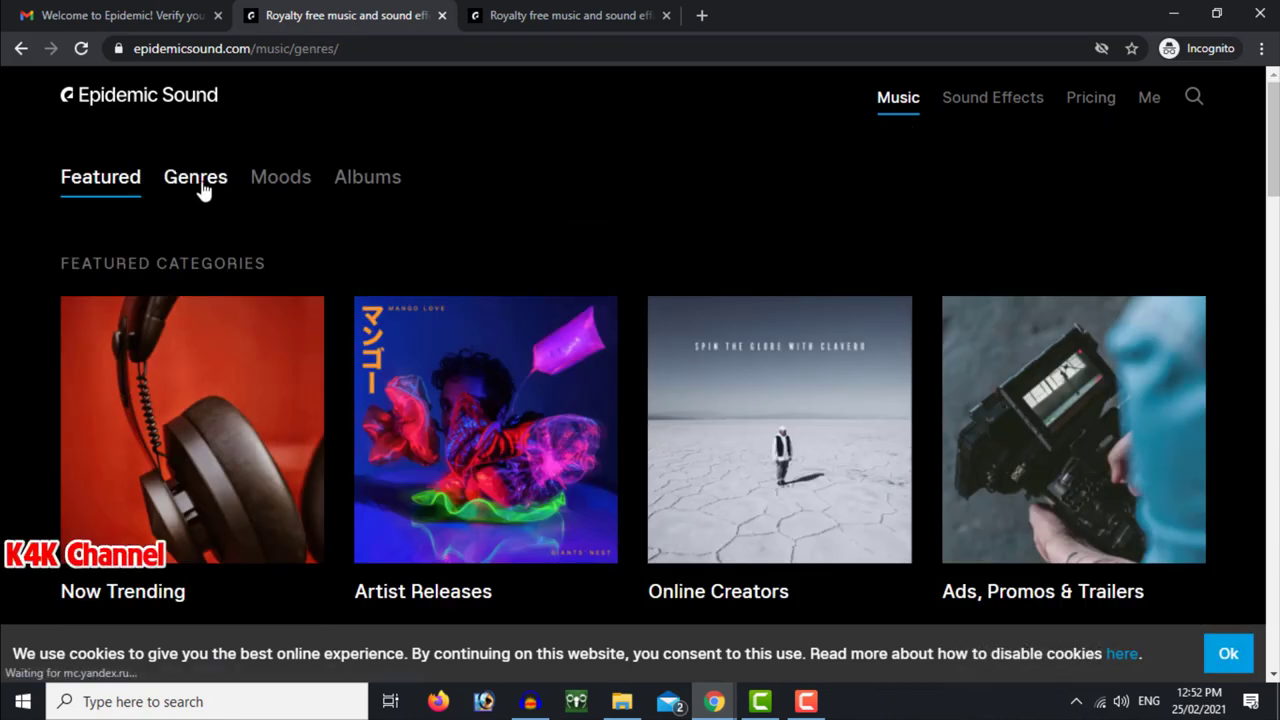
scroll(300, 385, down, 9)
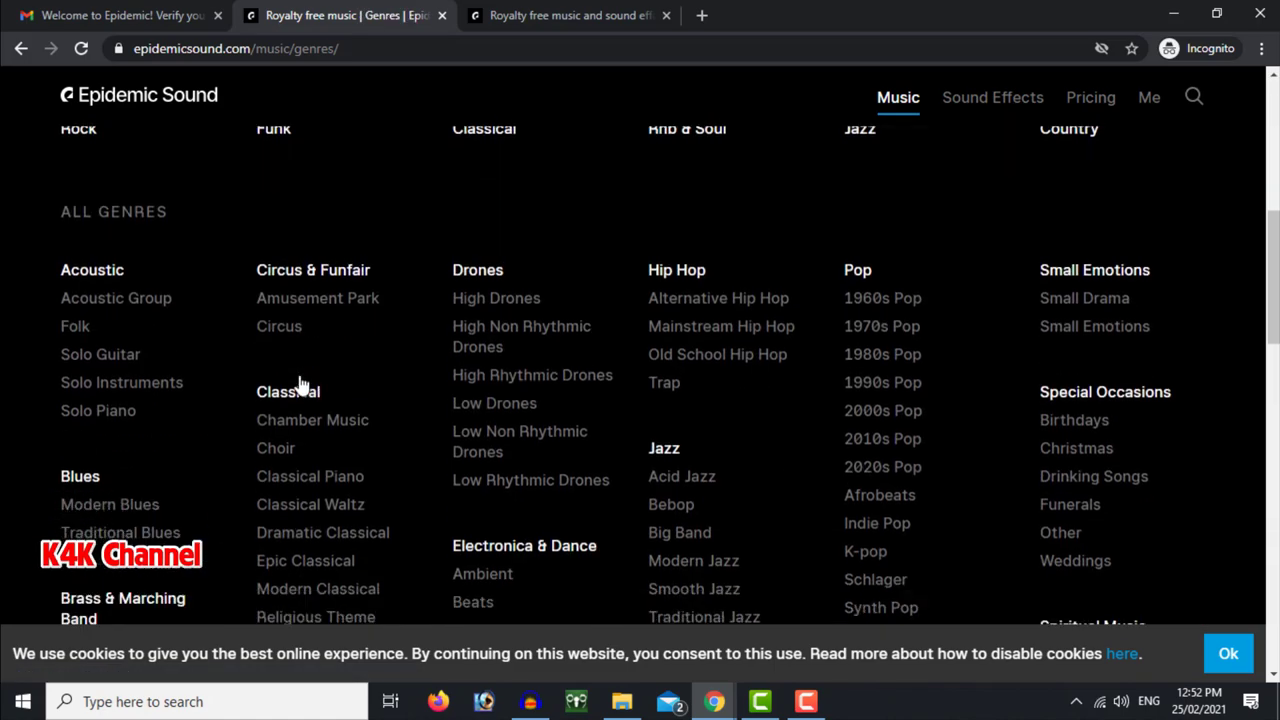
scroll(293, 403, down, 3)
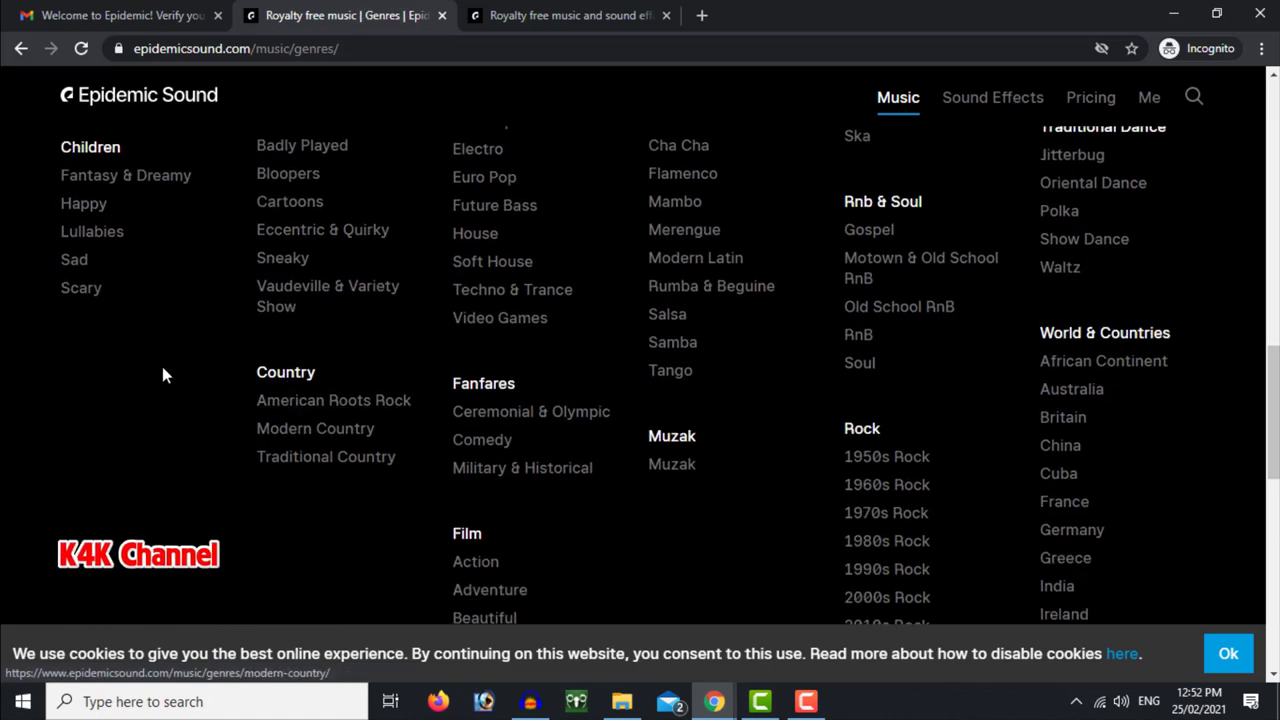
click(100, 233)
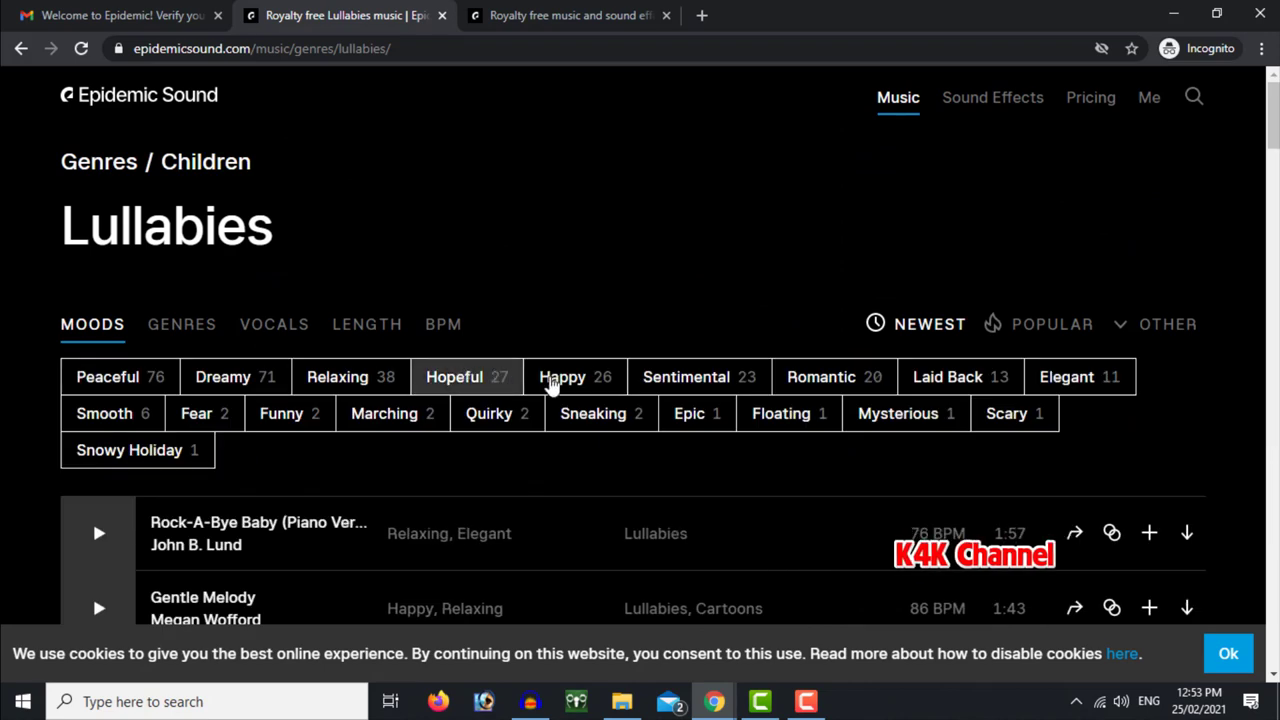
scroll(628, 430, down, 2)
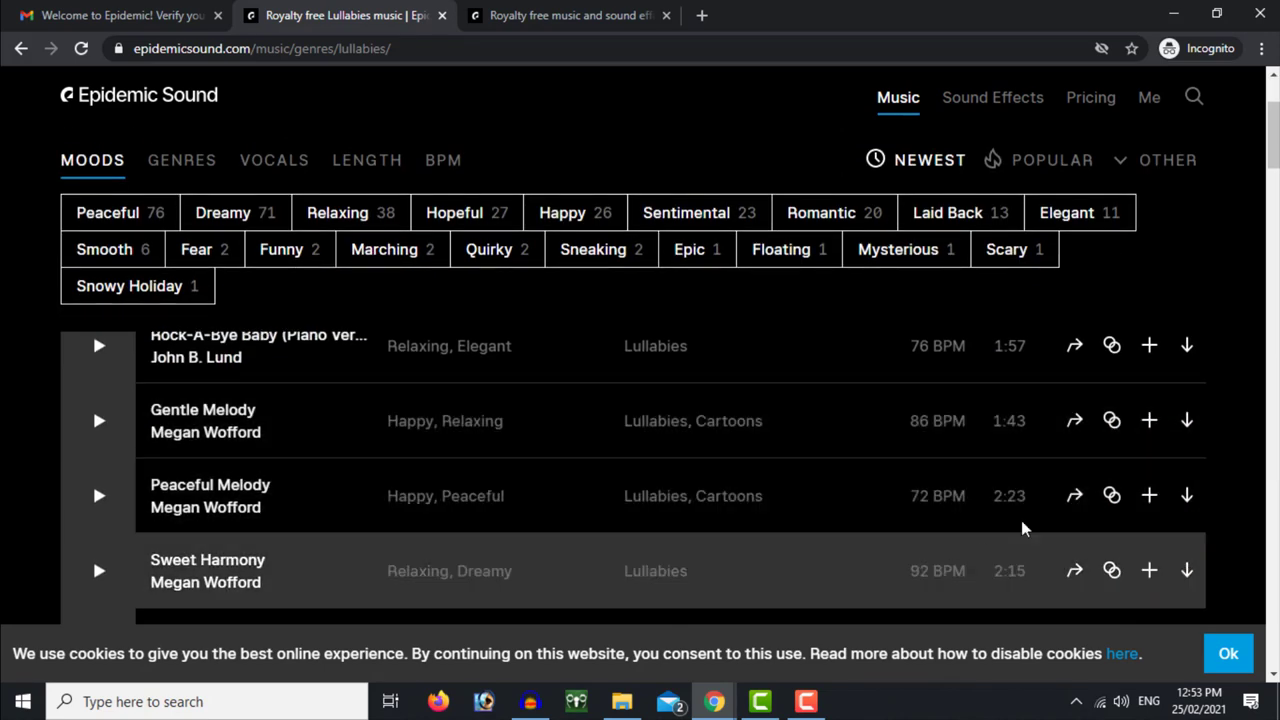
click(1187, 421)
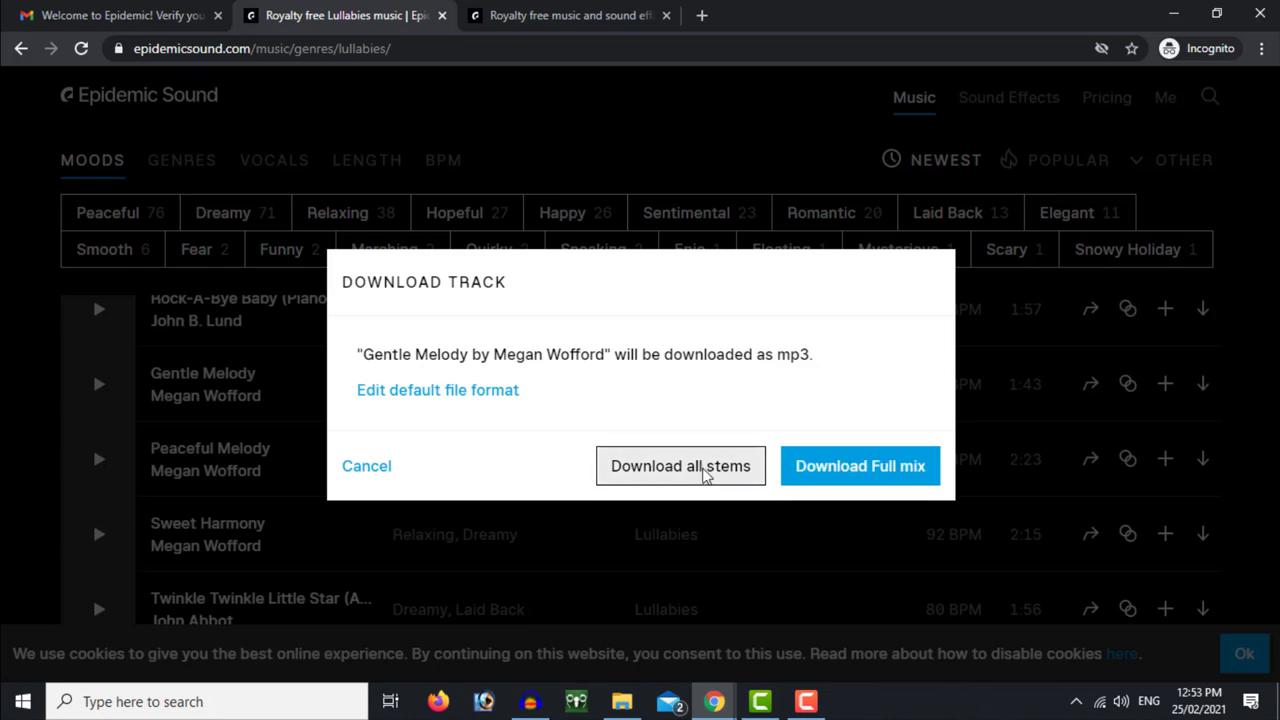
Save Gentle Melody's all-stems zip into D:\2020 YOUTUBE\MUA NHAC BAN QUYEN LAM YOUTUBE
click(700, 469)
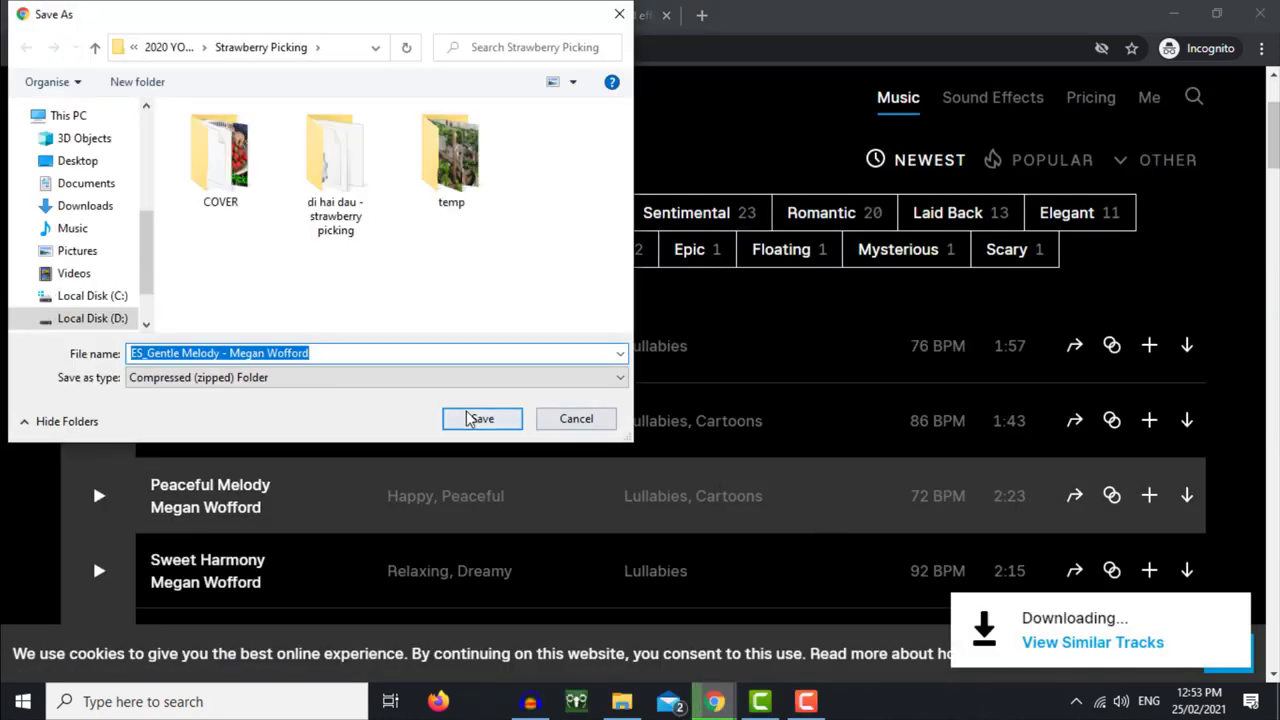
click(168, 47)
double_click(240, 160)
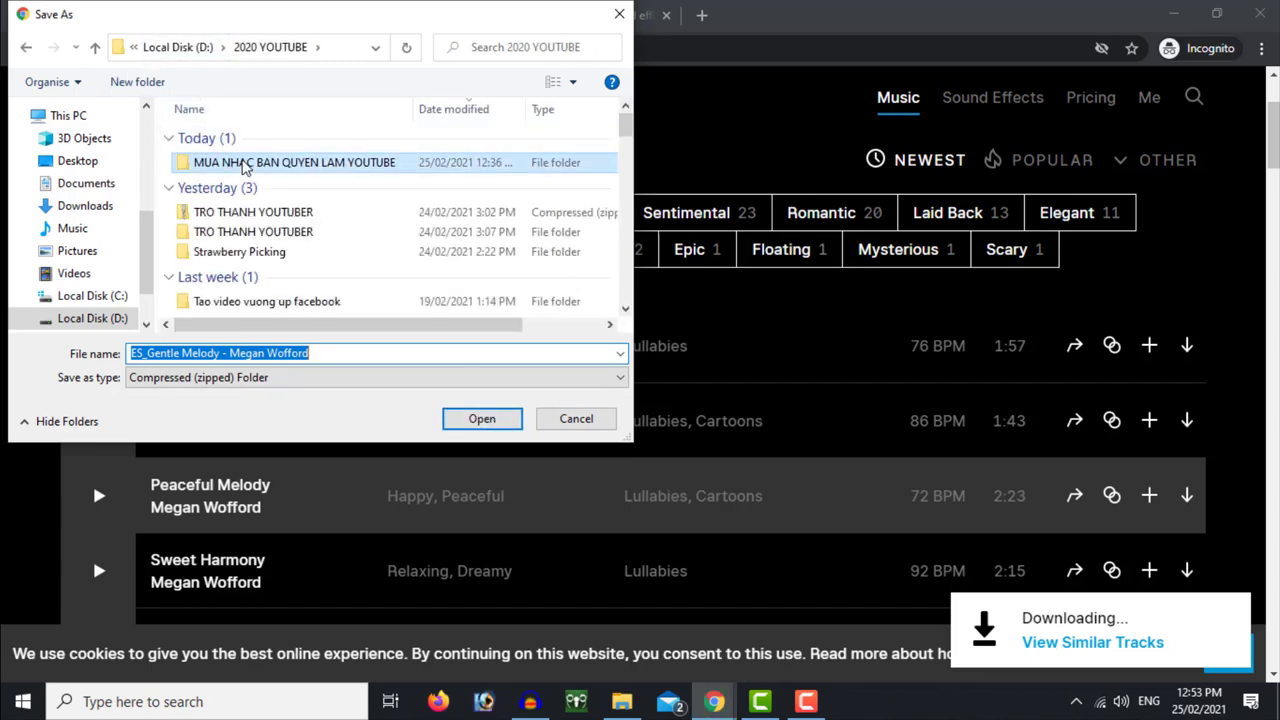
click(483, 419)
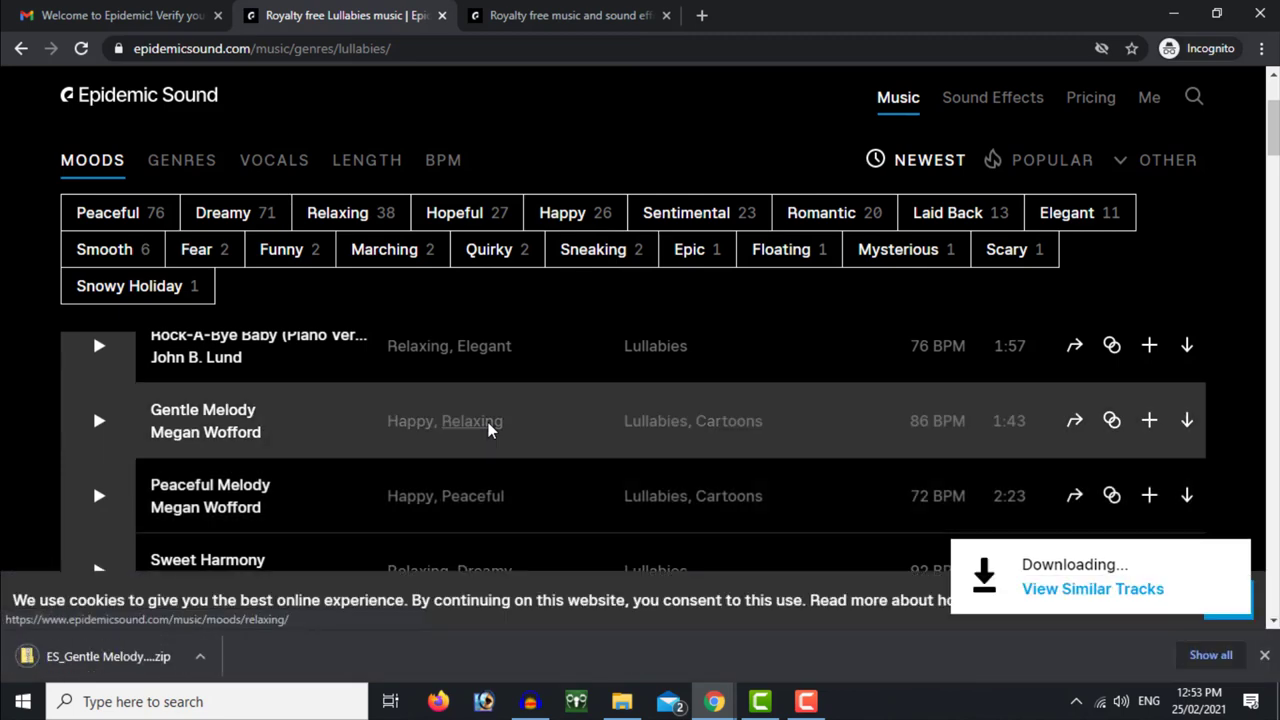
Minimize both browser windows and open 2020 YOUTUBE > MUA NHAC BAN QUYEN LAM YOUTUBE in File Explorer
click(1173, 14)
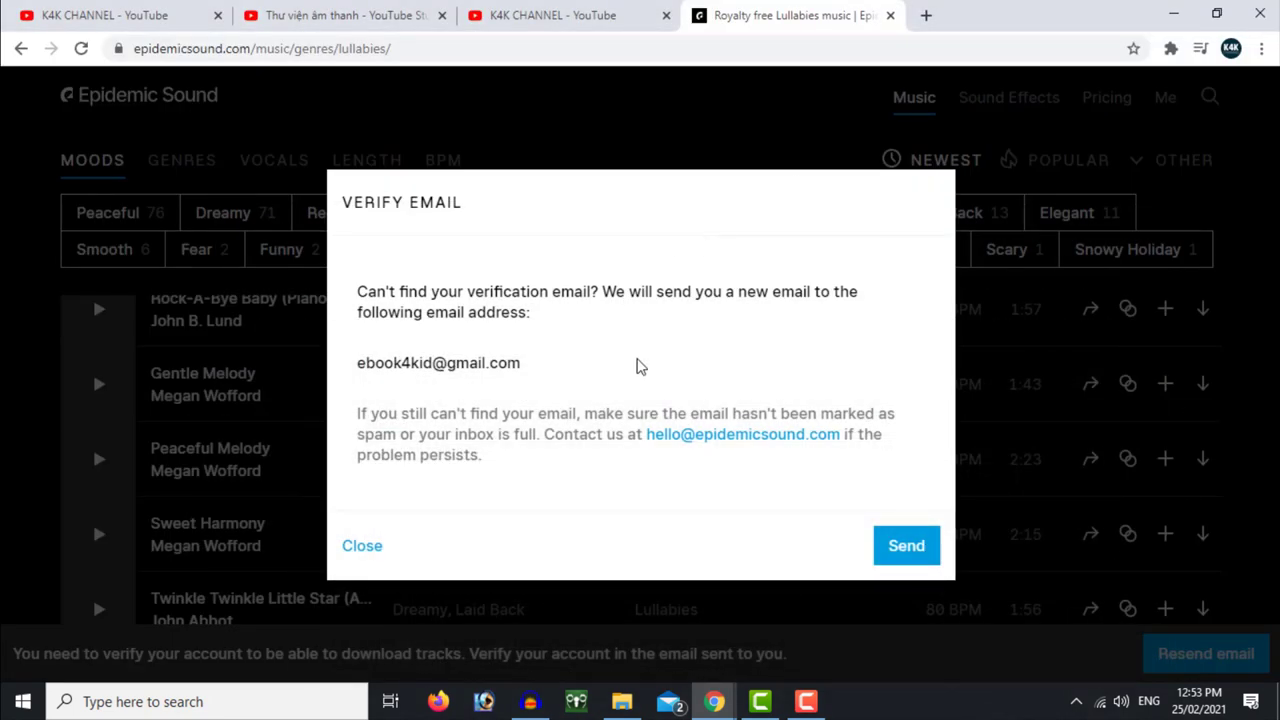
click(1173, 14)
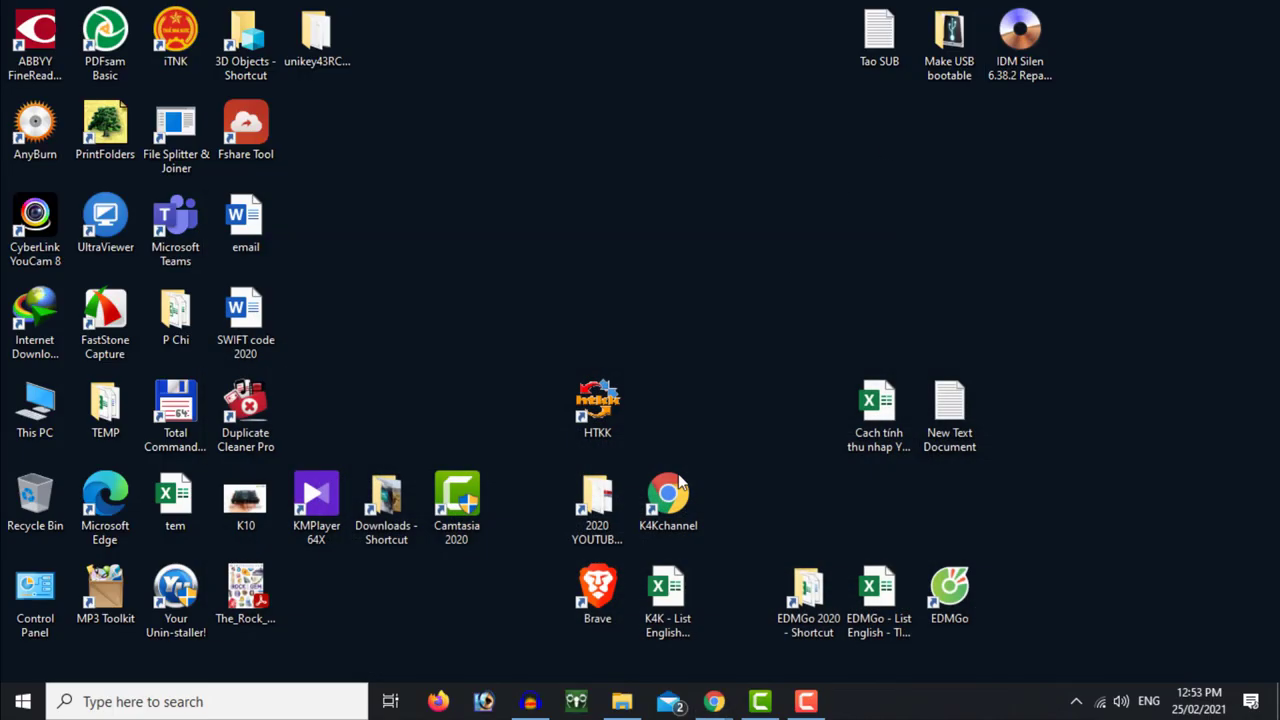
double_click(597, 505)
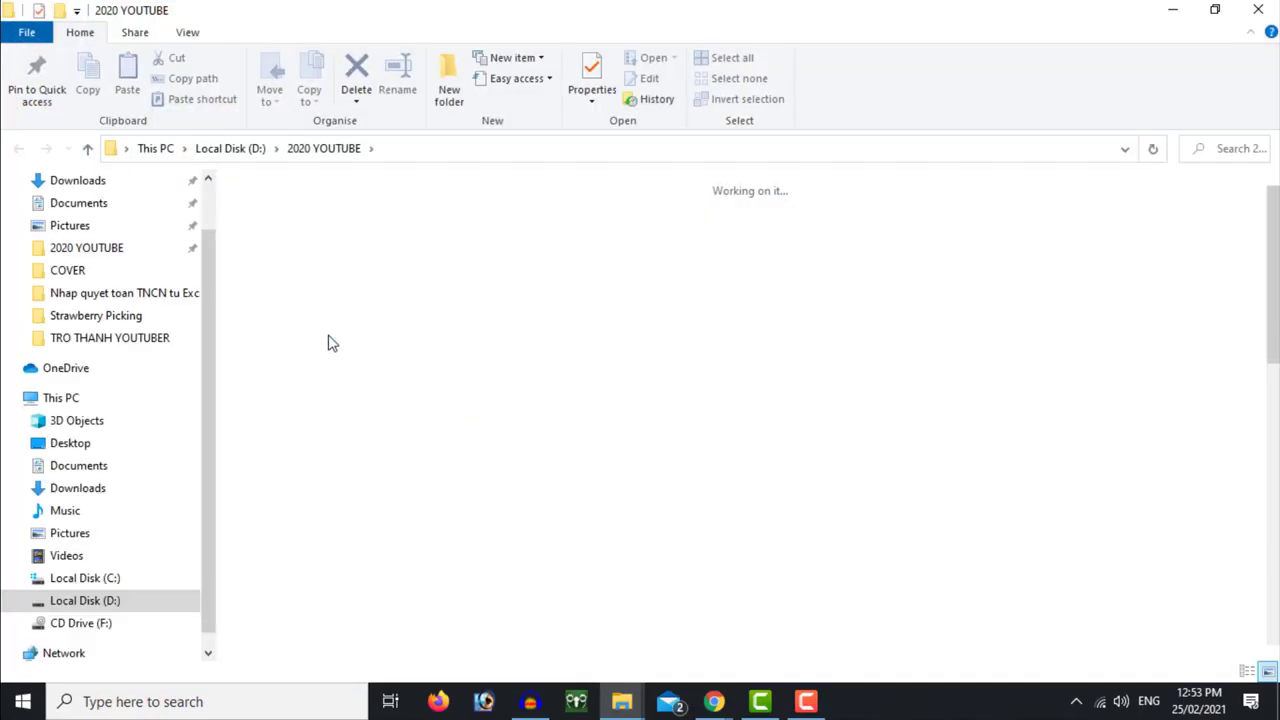
double_click(288, 262)
Extract the Gentle Melody zip to its own folder with 7-Zip, view its files, then return to YouTube Studio
right_click(333, 276)
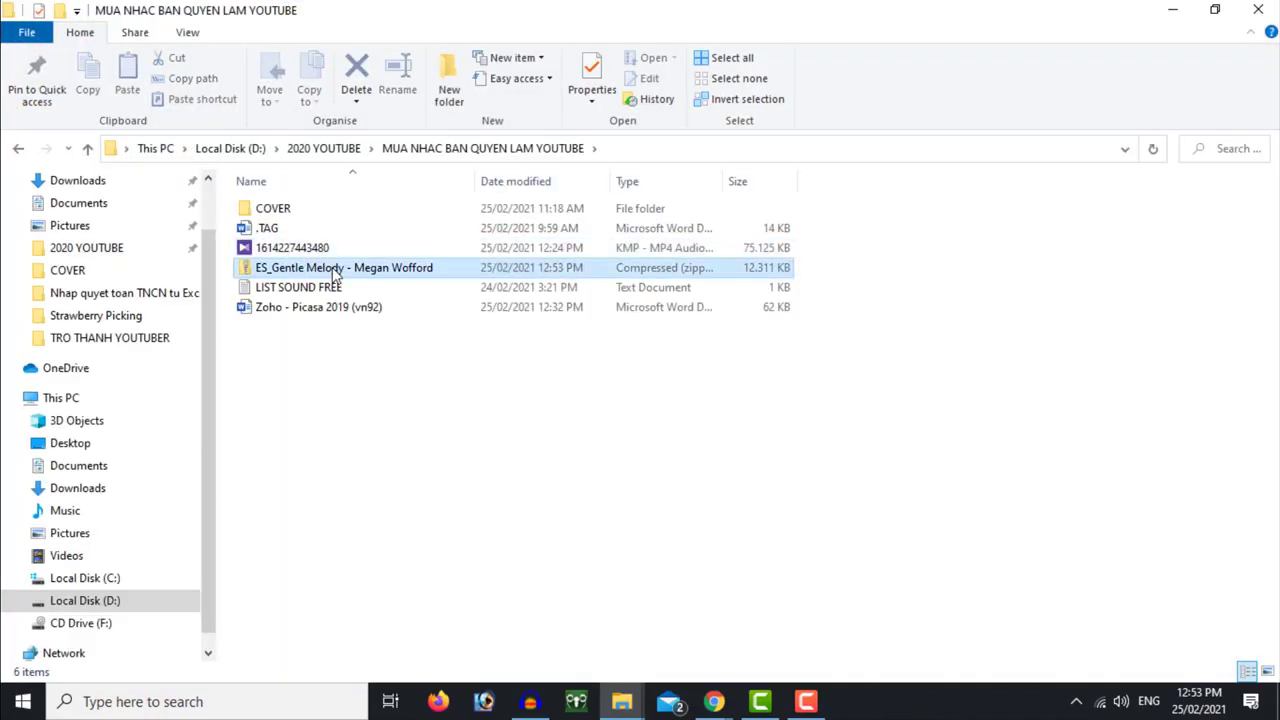
mouse_move(404, 376)
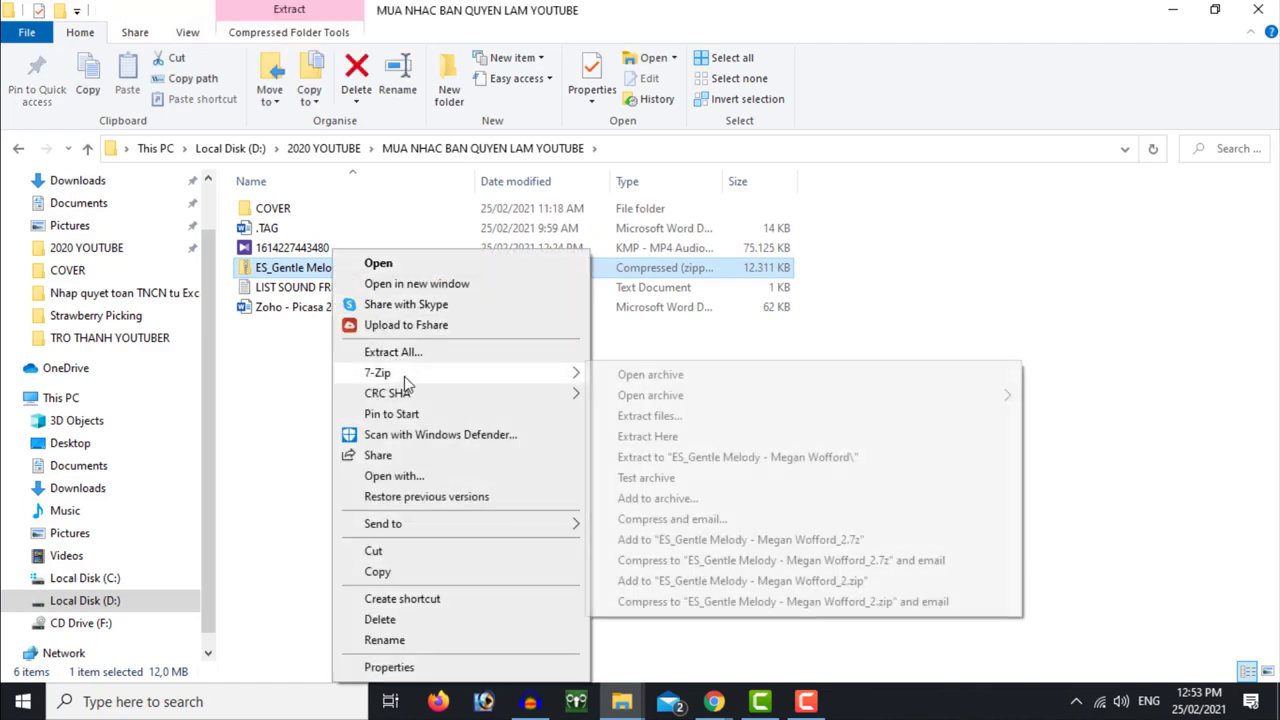
click(711, 466)
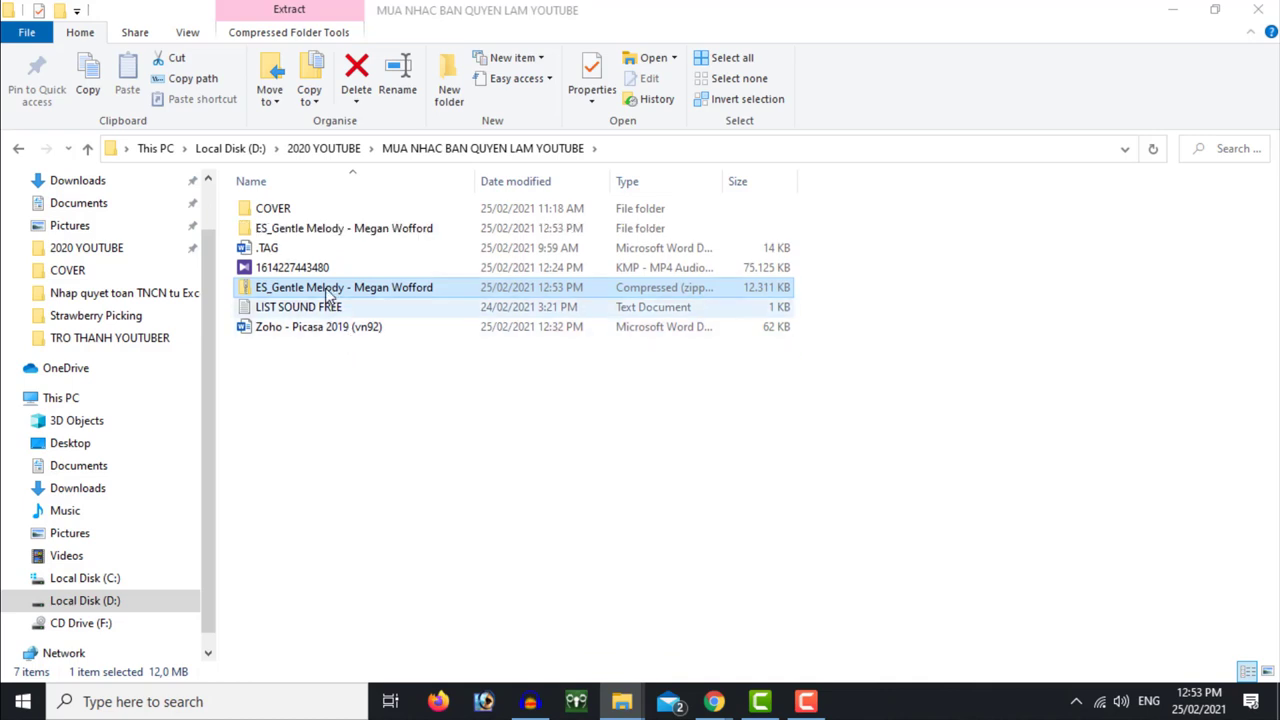
double_click(316, 231)
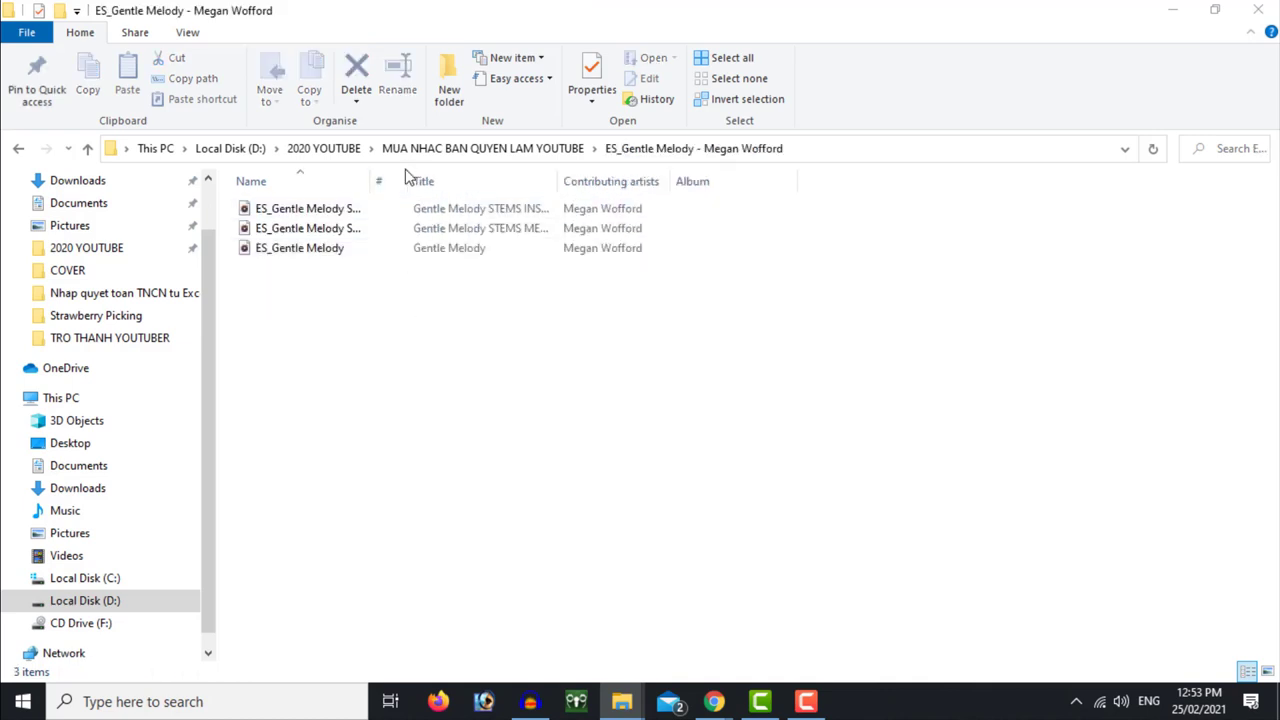
drag(371, 177, 400, 177)
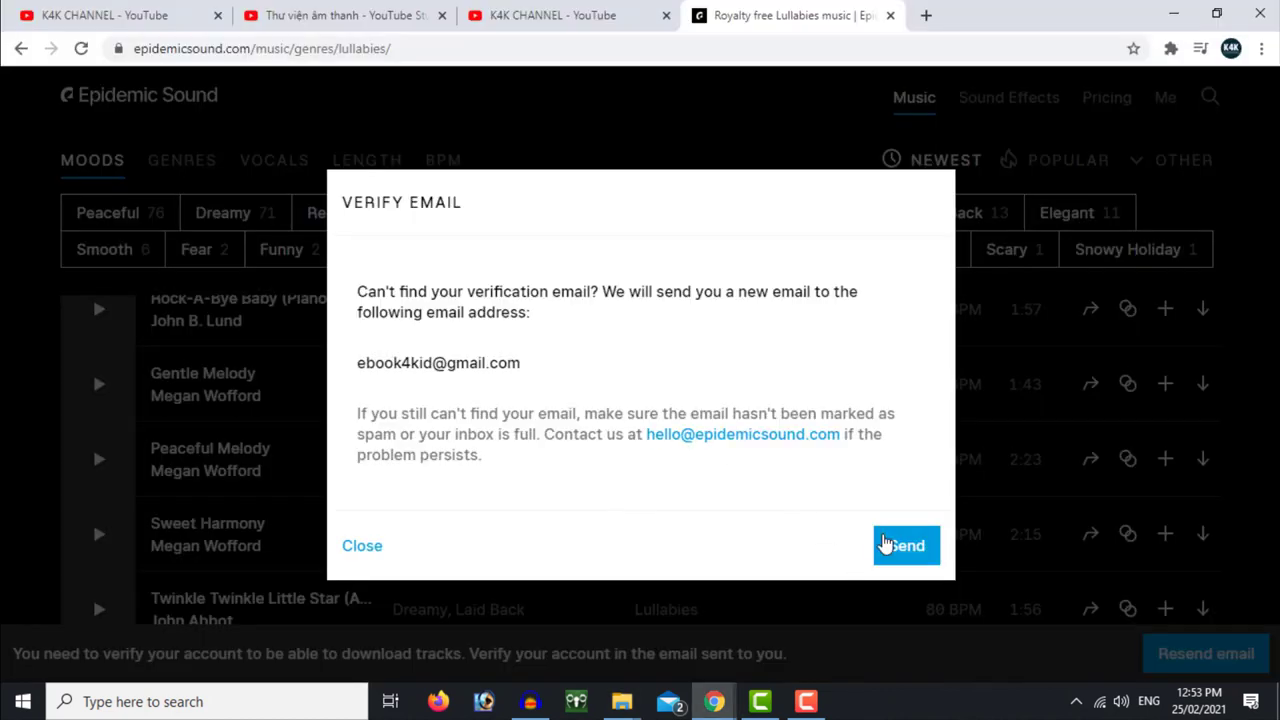
click(360, 15)
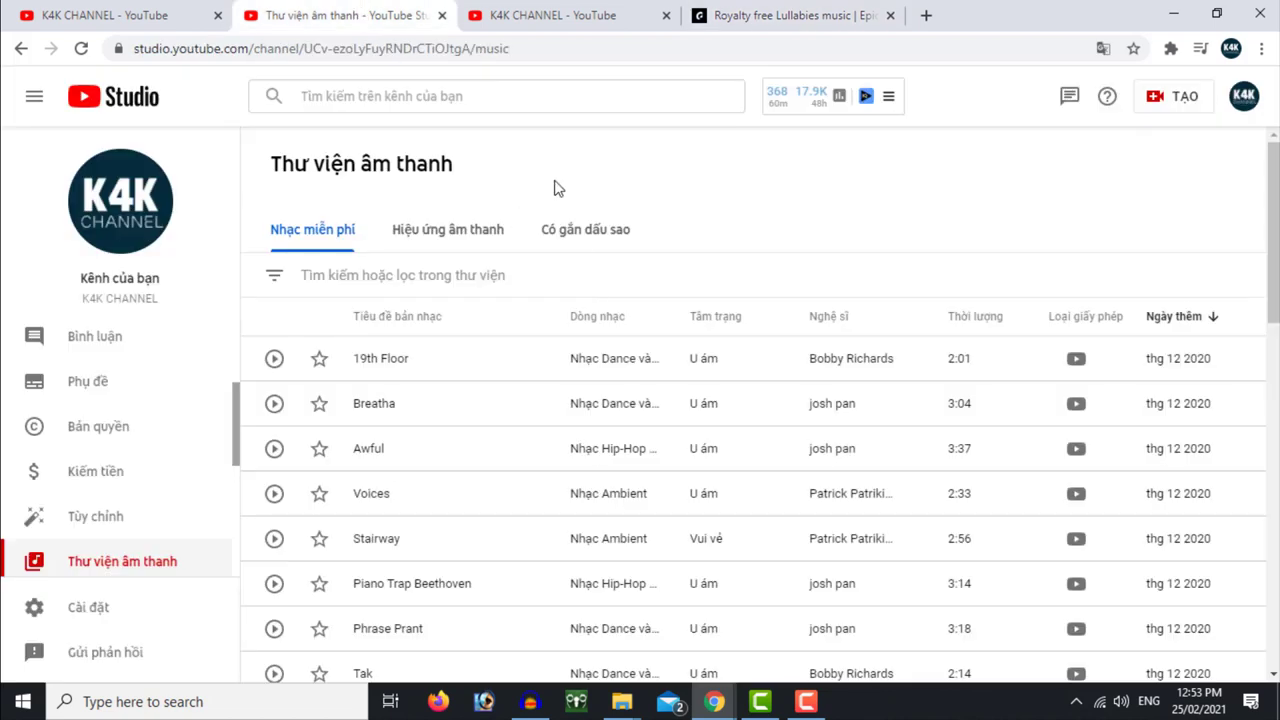